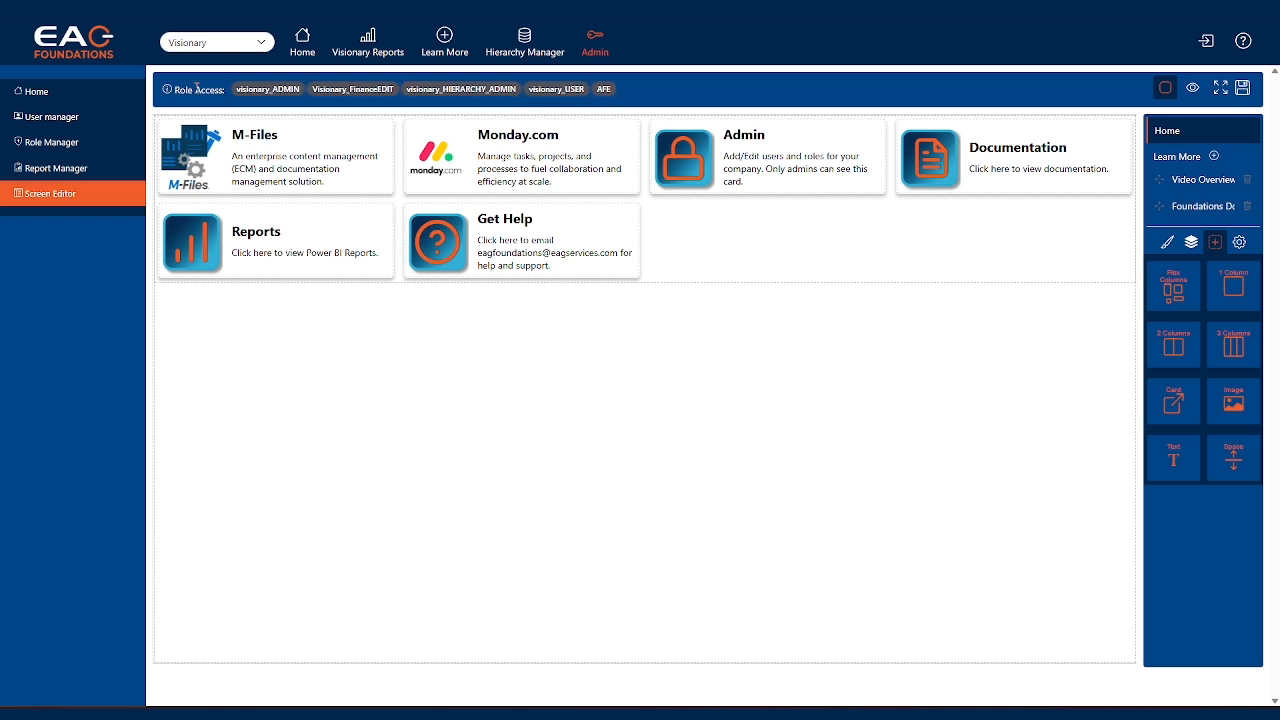
Check which roles have access to the M-Files card and to the Admin card on the Home screen
click(343, 147)
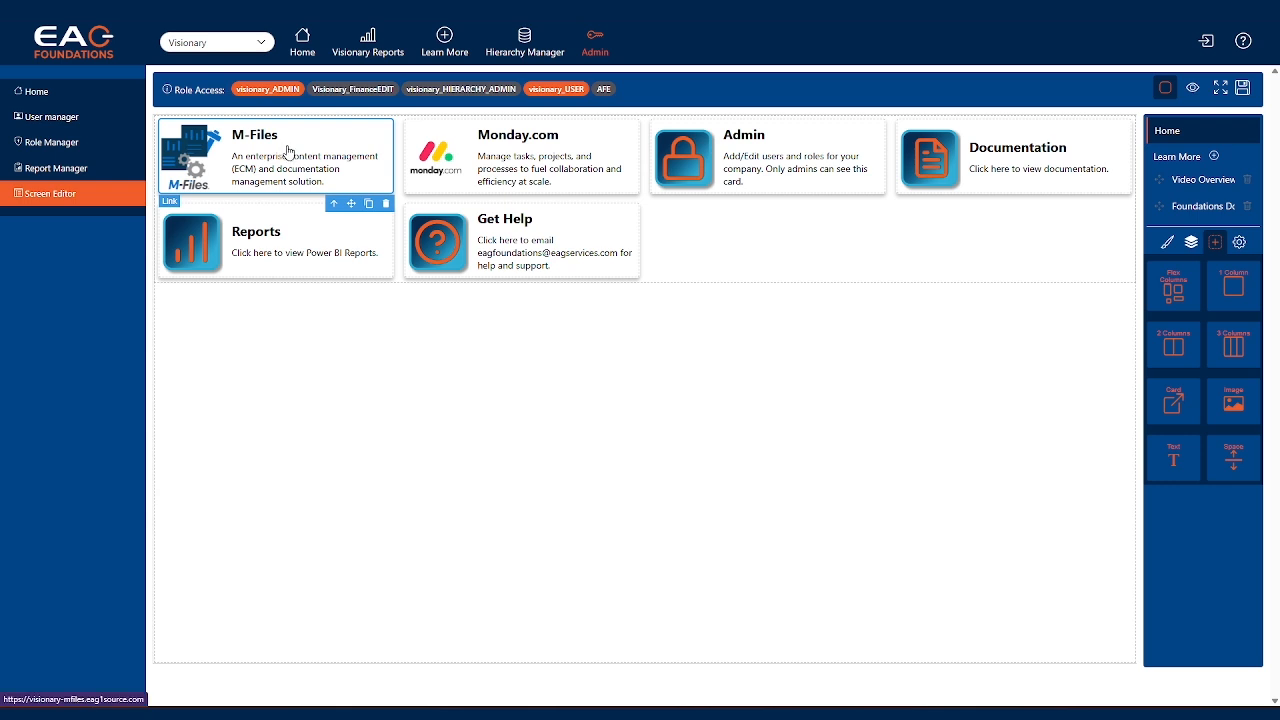
click(744, 162)
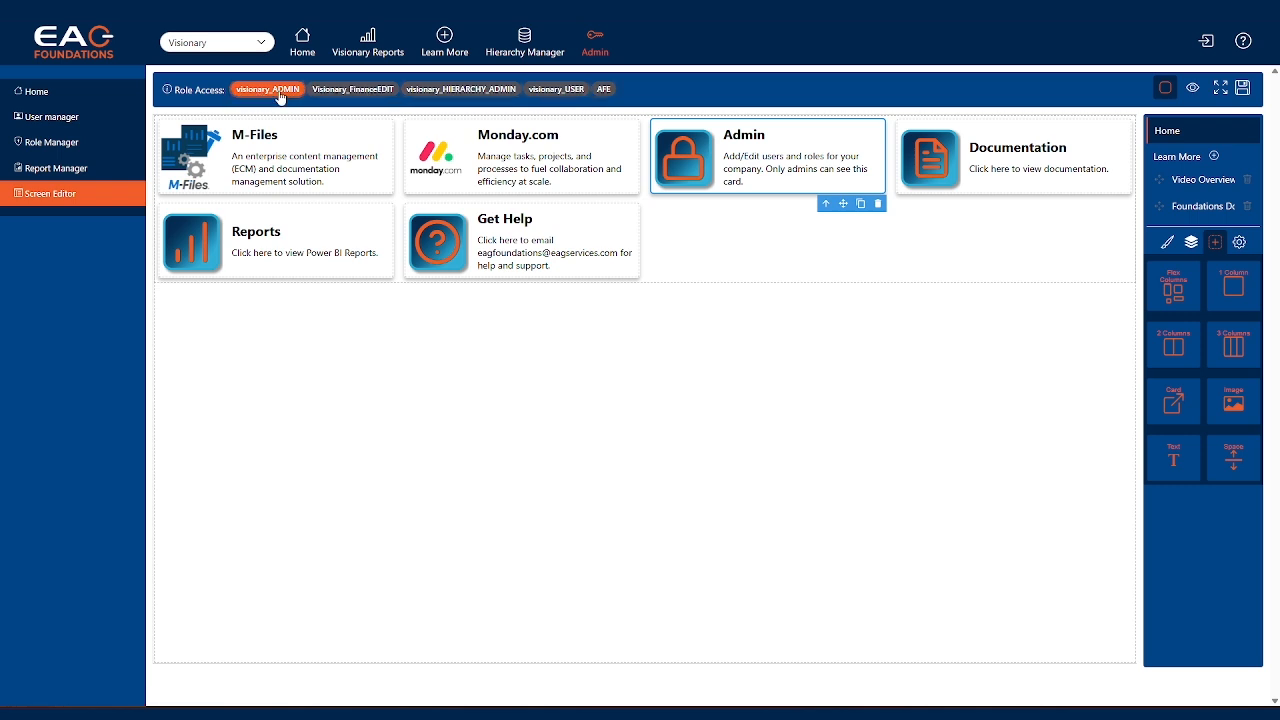
Give the Visionary_FinanceEDIT role access to the M-Files card, switching visionary_HIERARCHY_ADMIN access on and off again
click(321, 160)
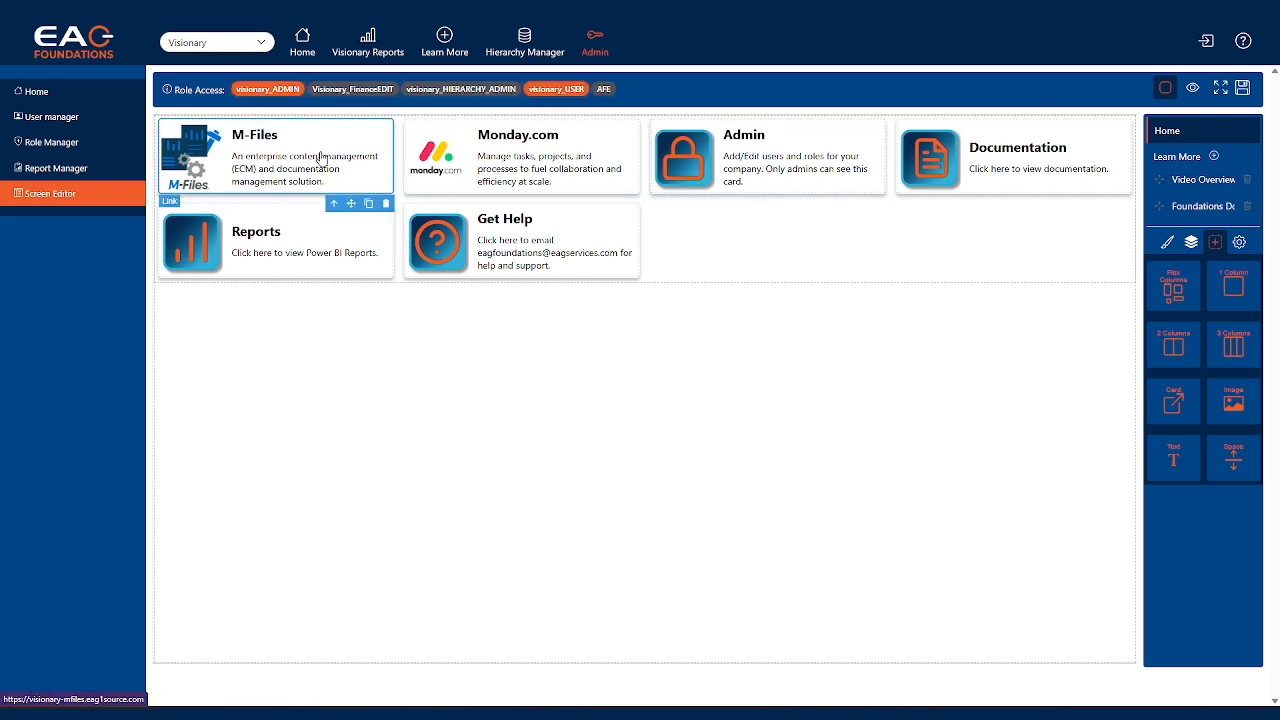
click(440, 95)
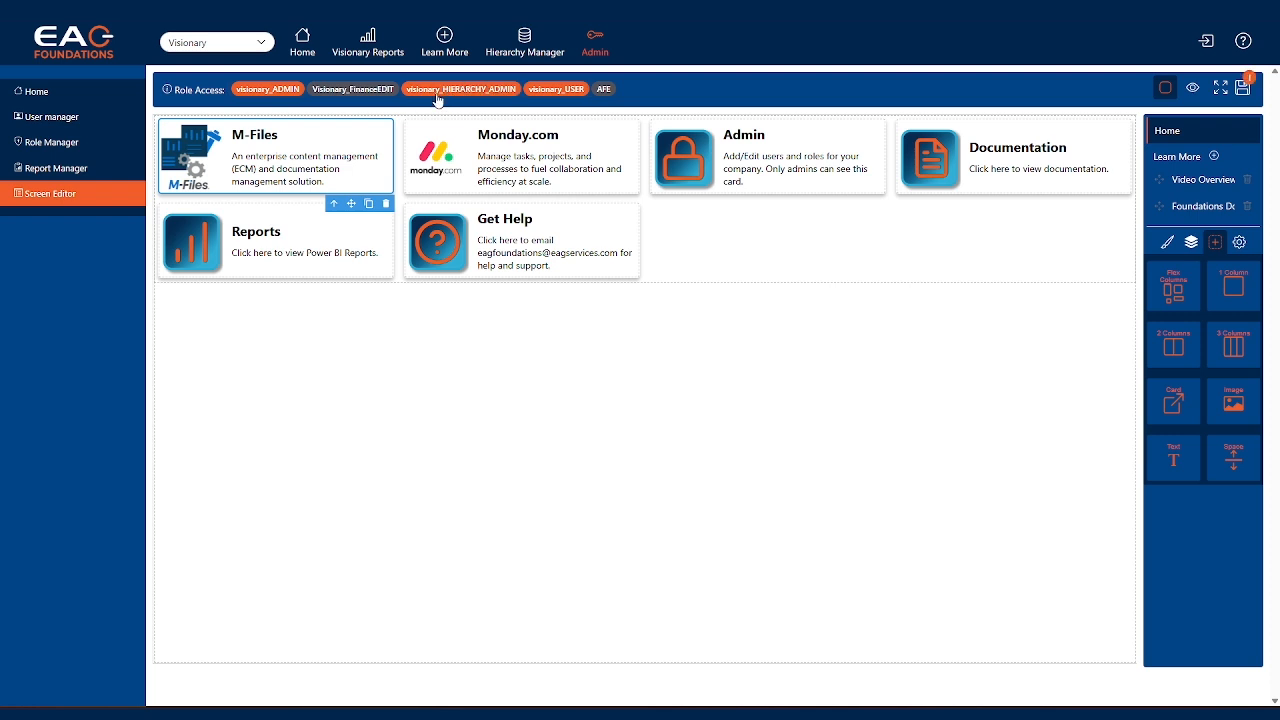
click(371, 94)
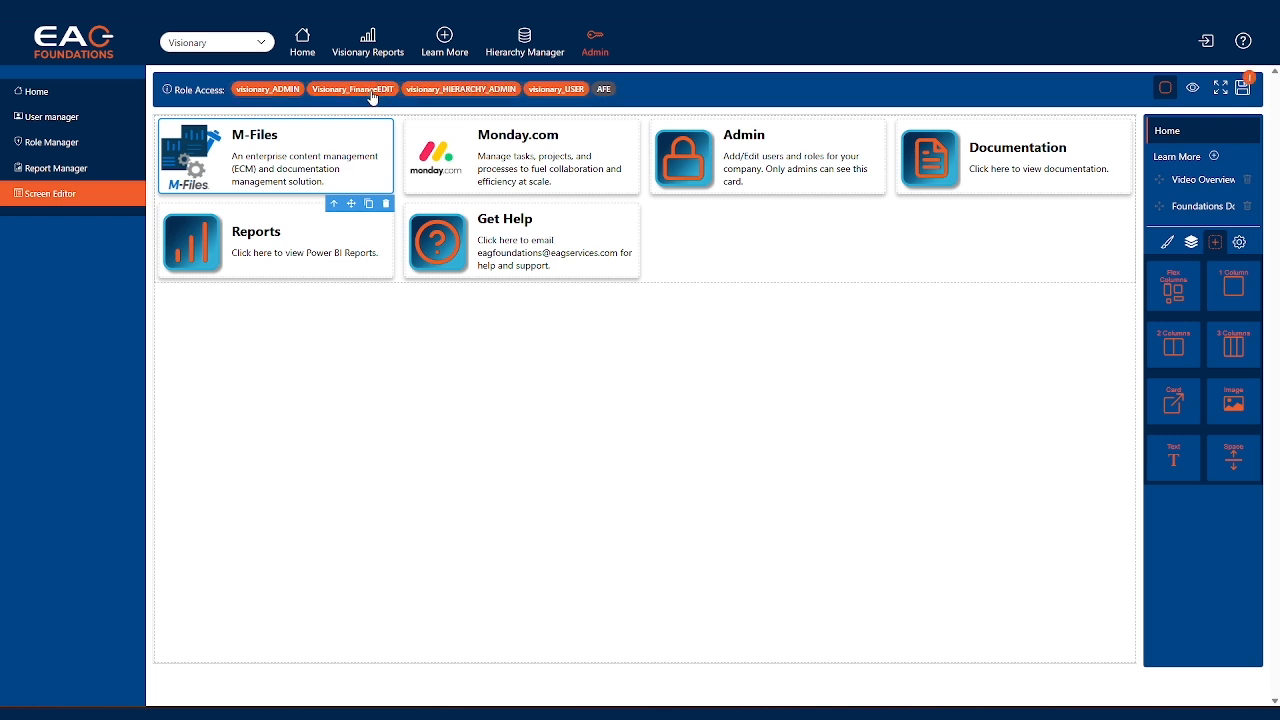
click(468, 95)
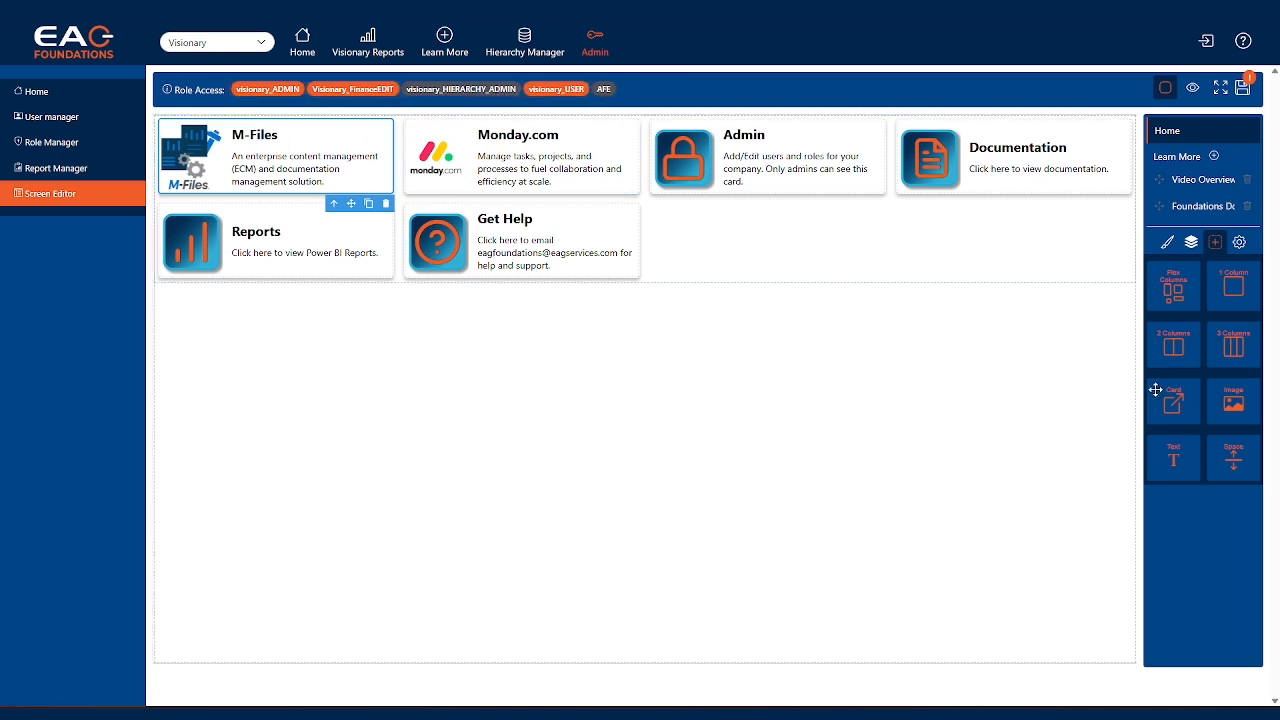
Add a new card after Get Help on the Home screen, and toggle the component outlines off and on
drag(1174, 398, 741, 252)
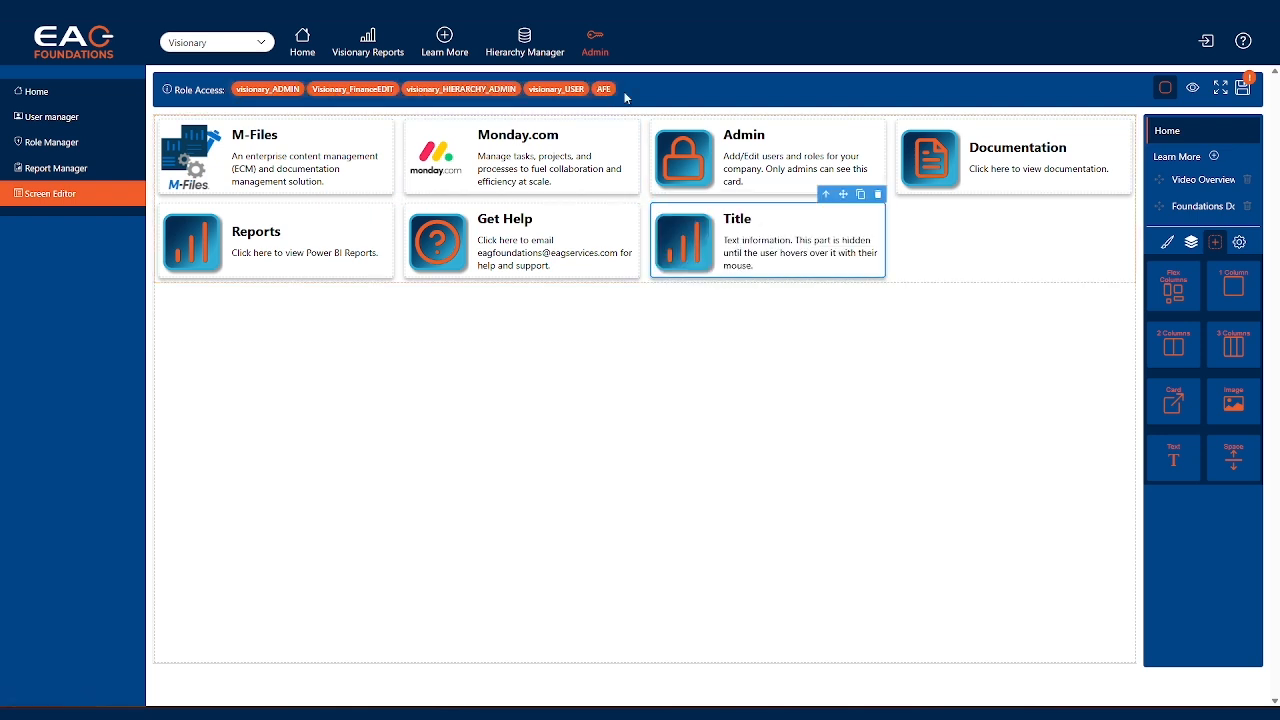
click(1166, 92)
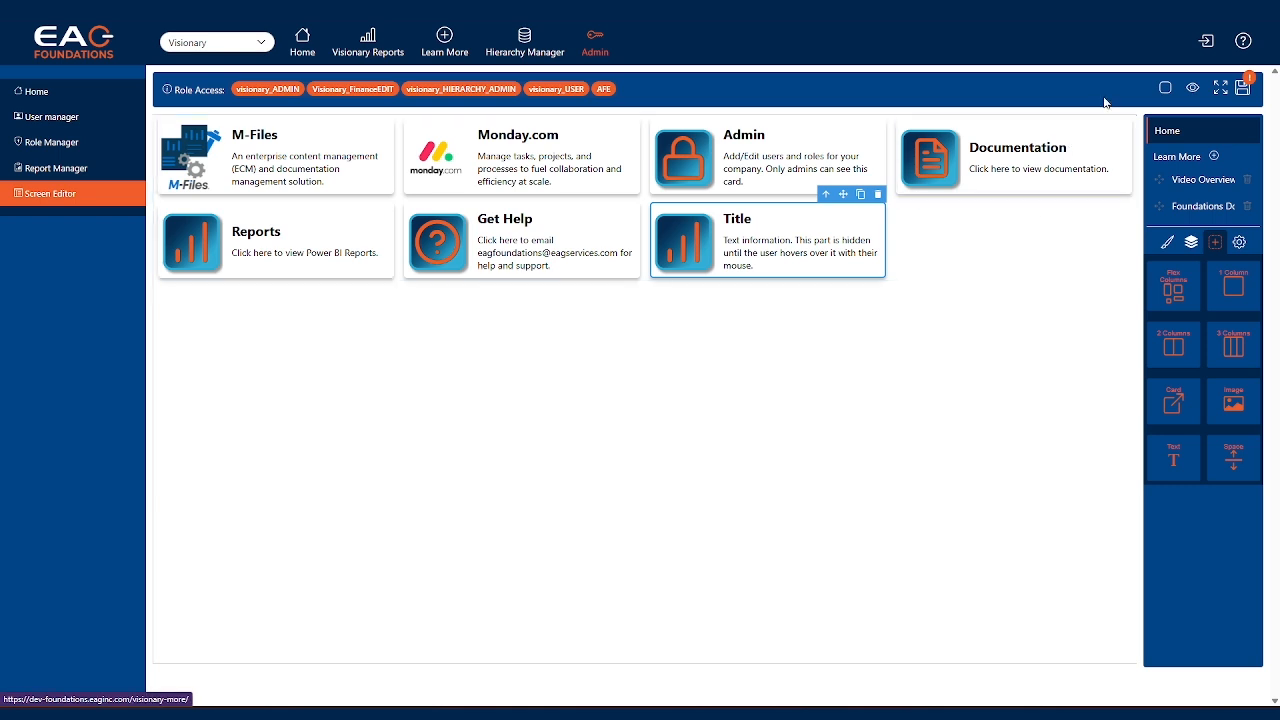
click(1164, 90)
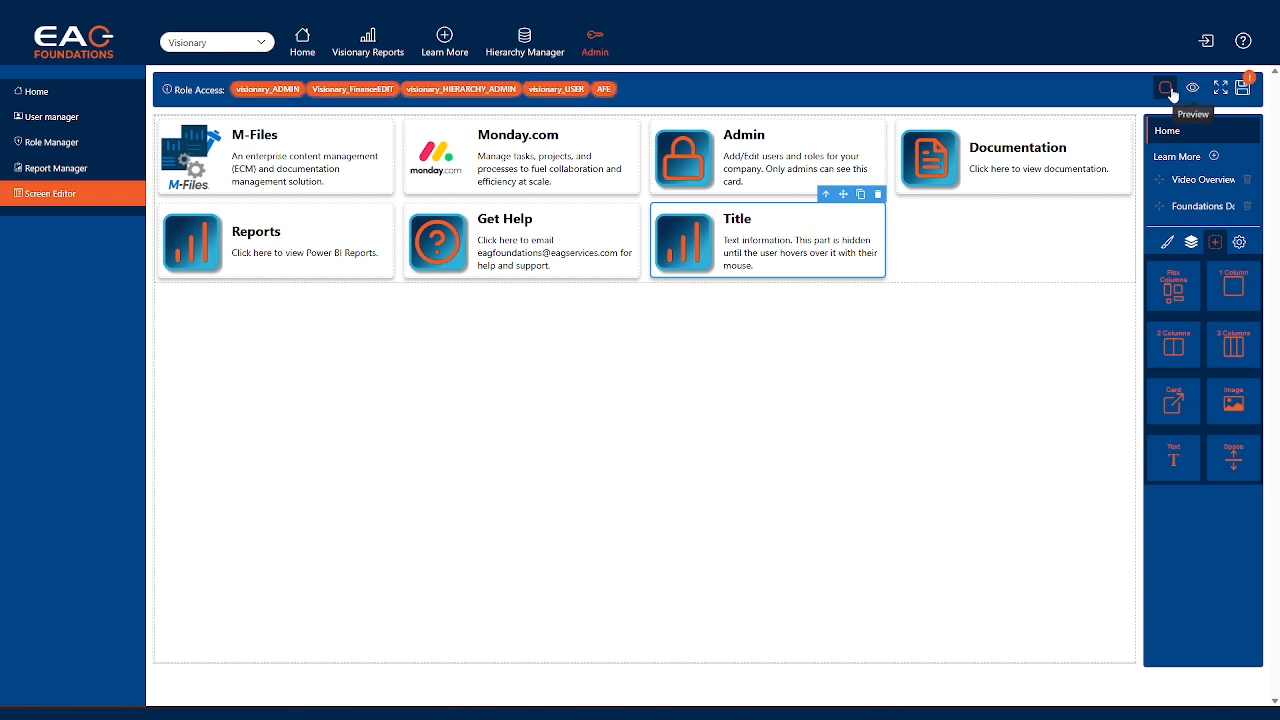
Preview the Home screen without component outlines, and view the editor in full screen before returning to the normal layout
click(1195, 93)
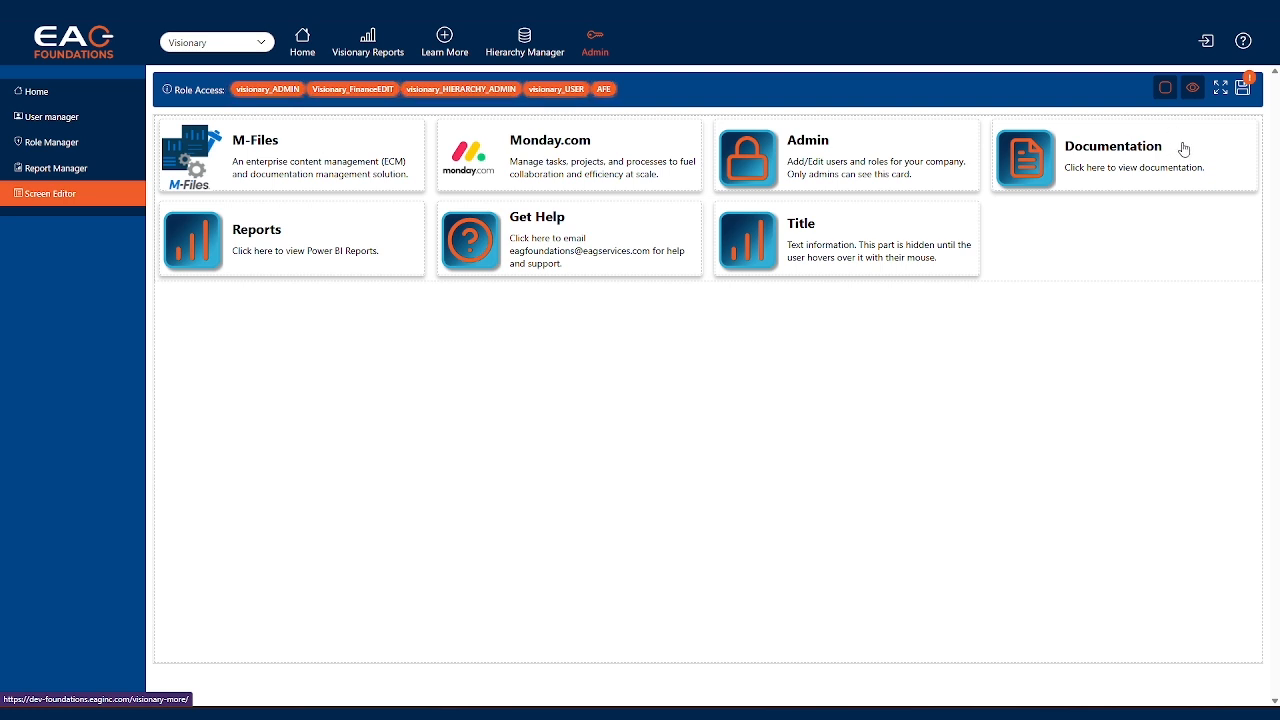
click(1163, 92)
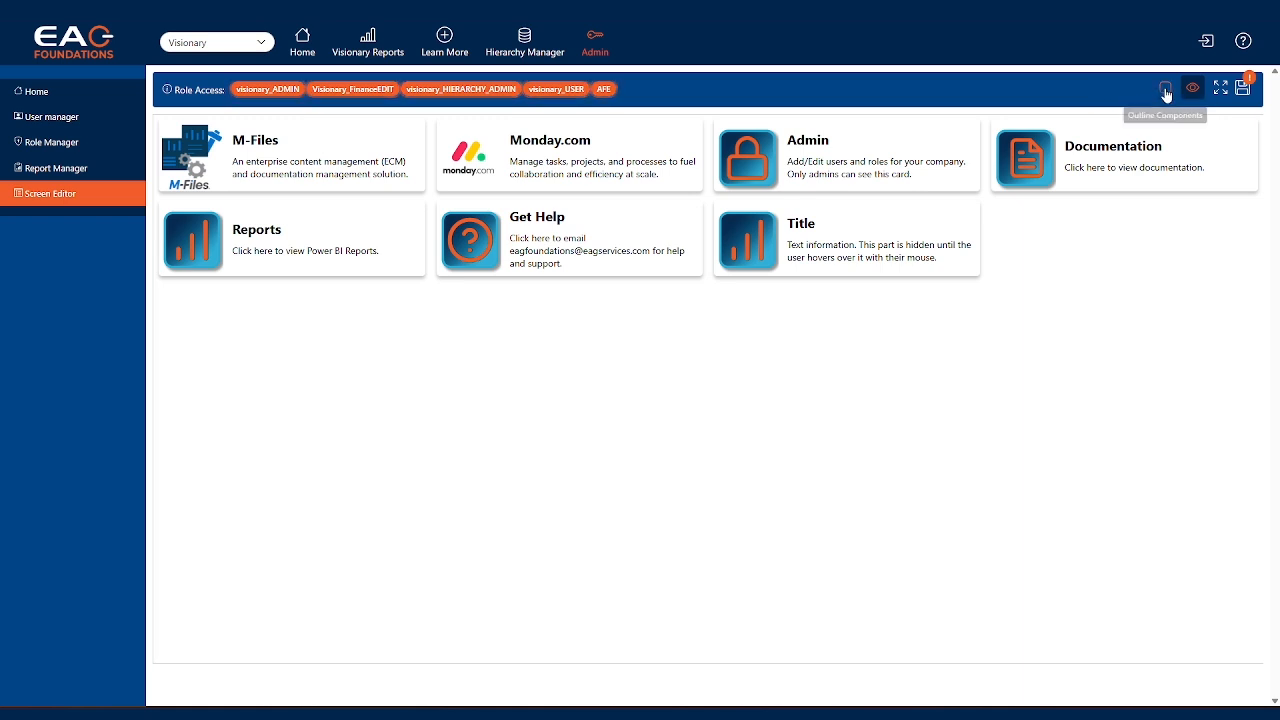
click(1192, 89)
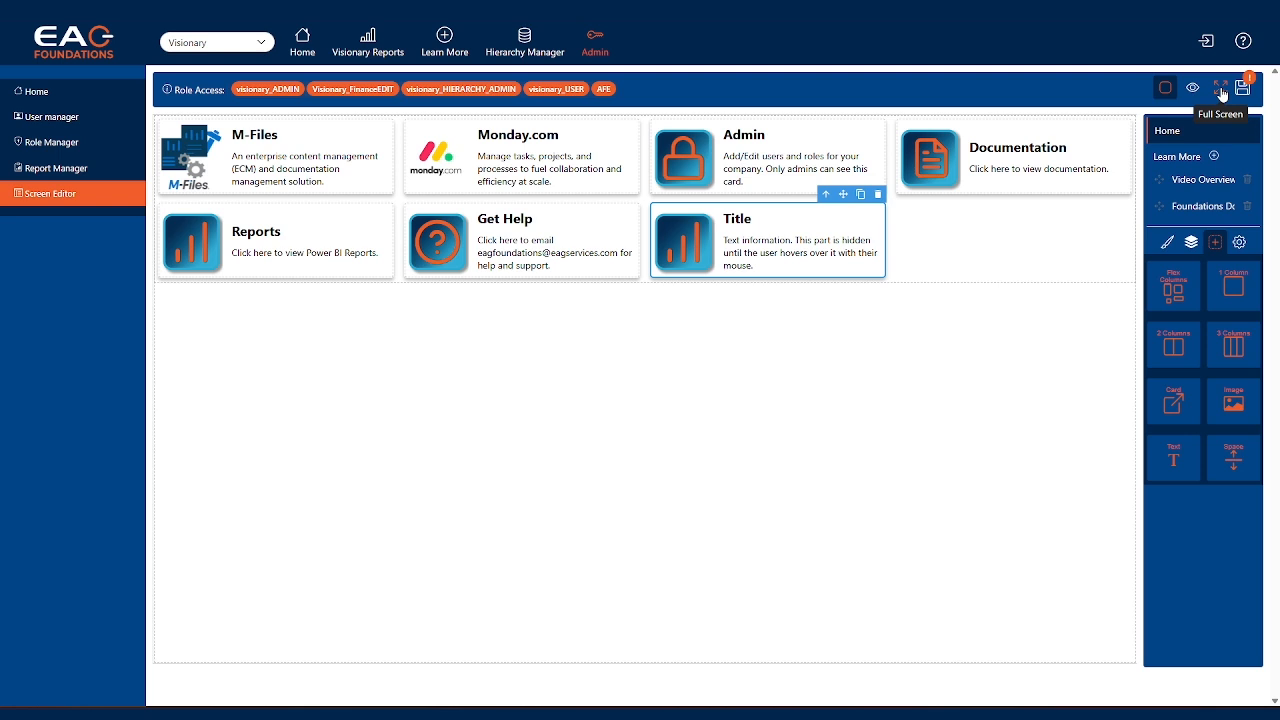
click(1221, 90)
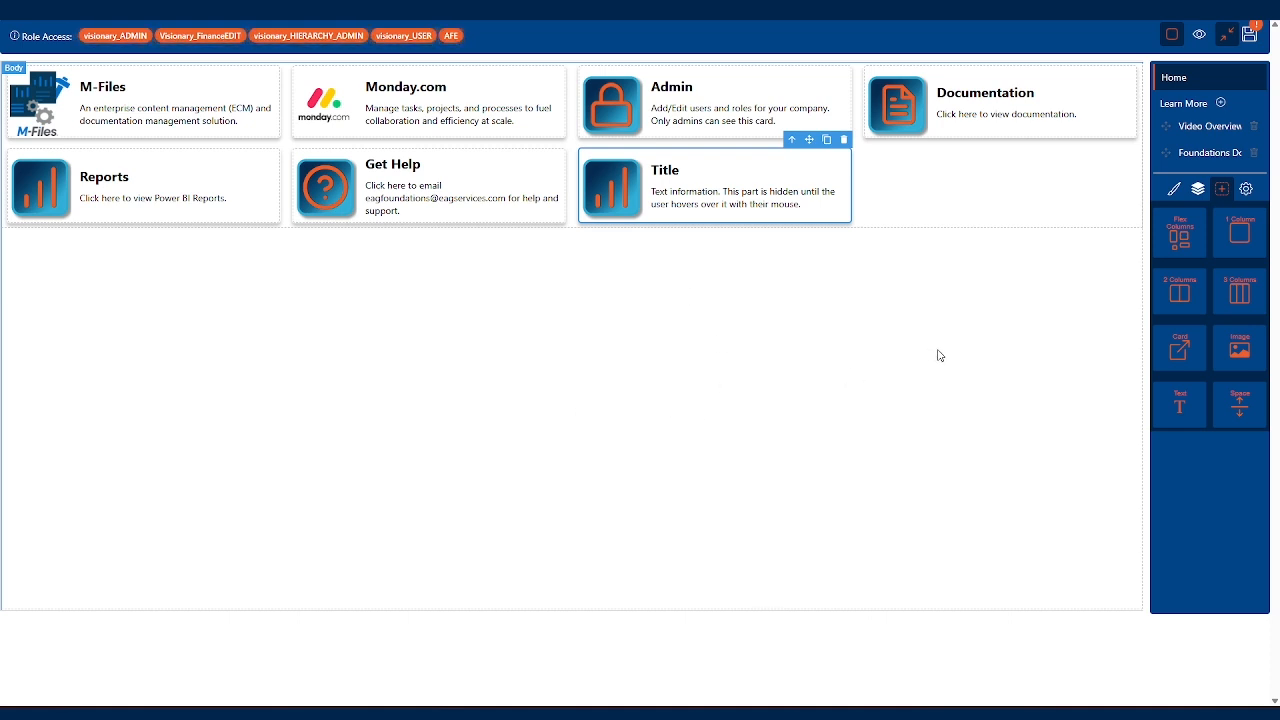
click(1226, 38)
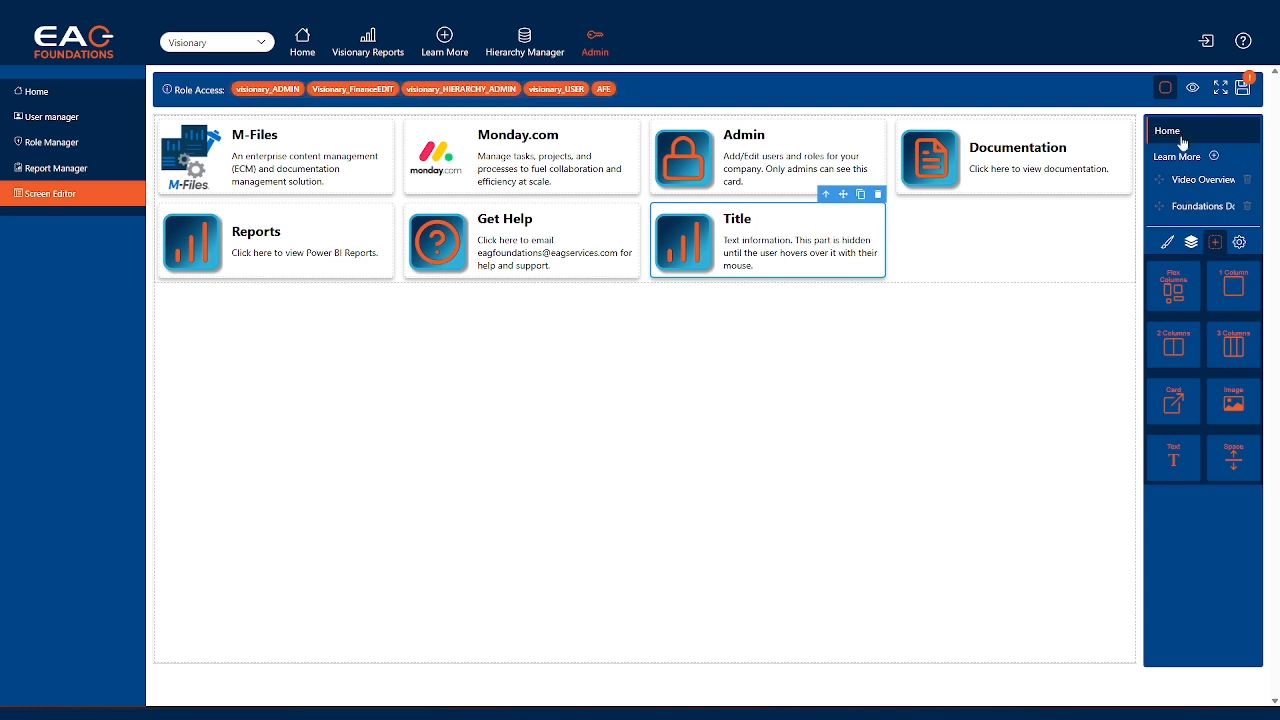
Open the Foundations Documentation screen, discarding the unsaved changes to the Home screen
click(1188, 206)
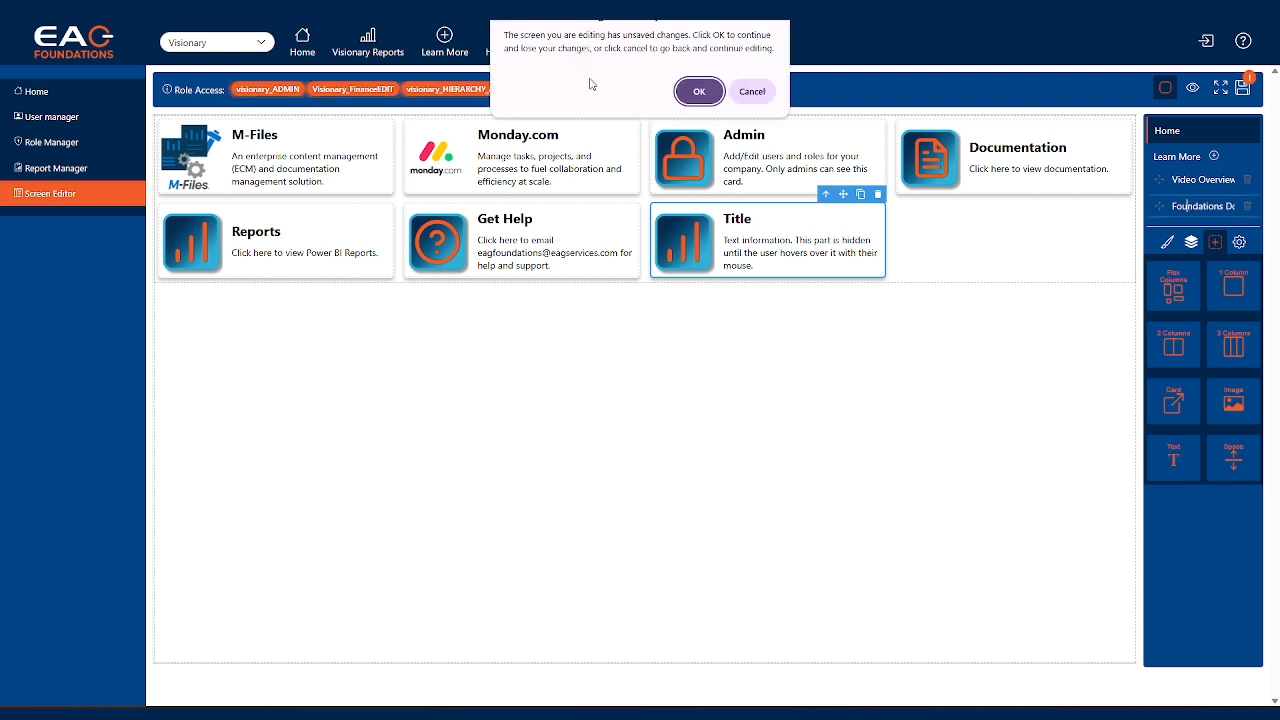
click(699, 94)
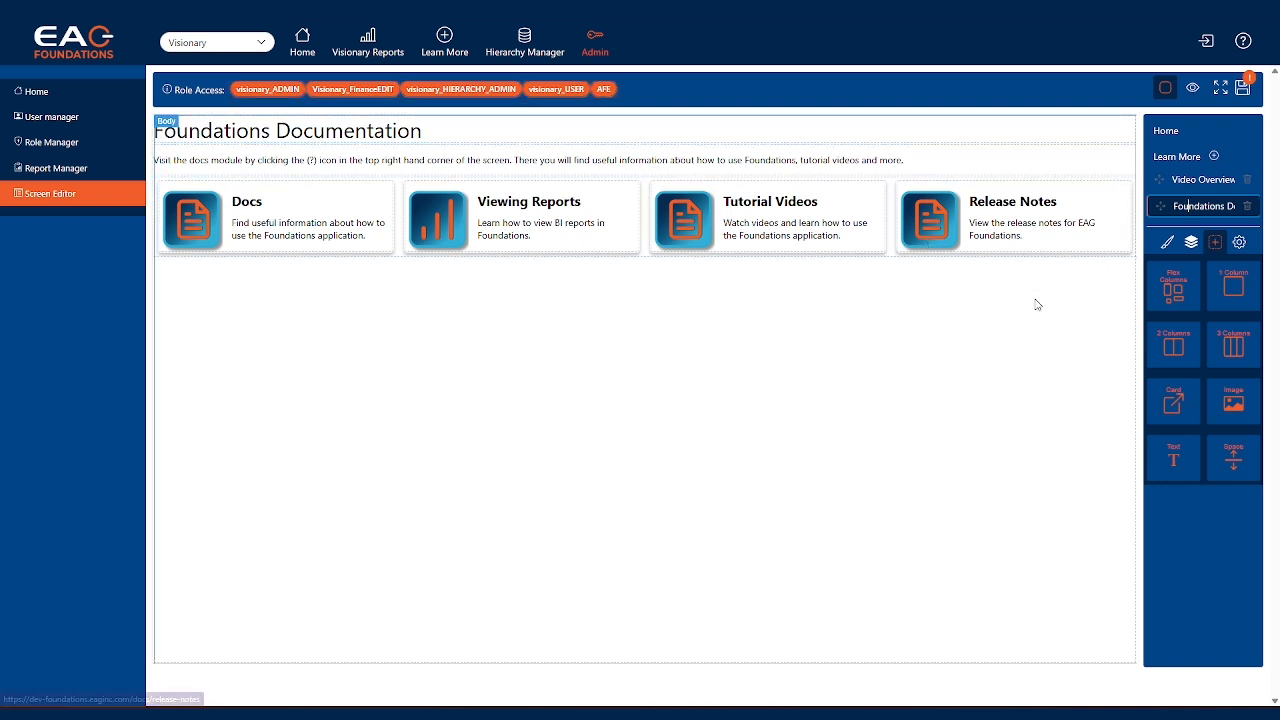
Create a screen named "New Page" under Learn More and place it directly below Video Overview
click(1214, 157)
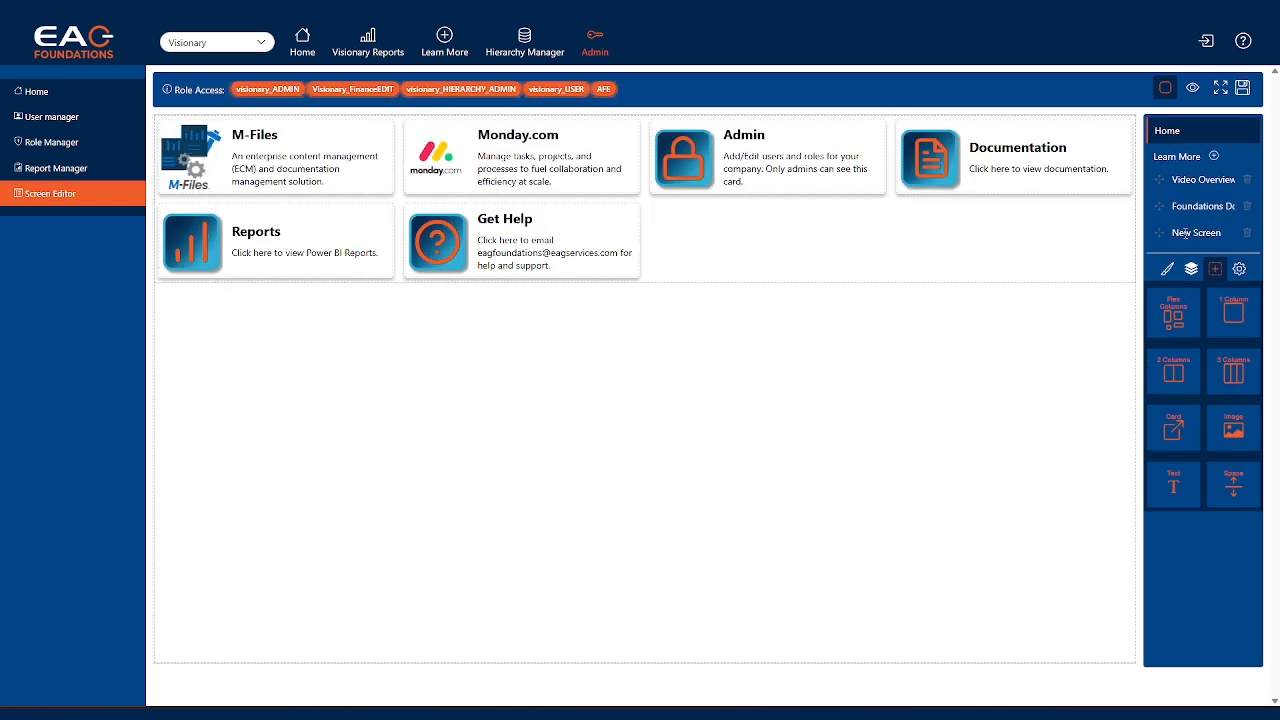
click(1180, 230)
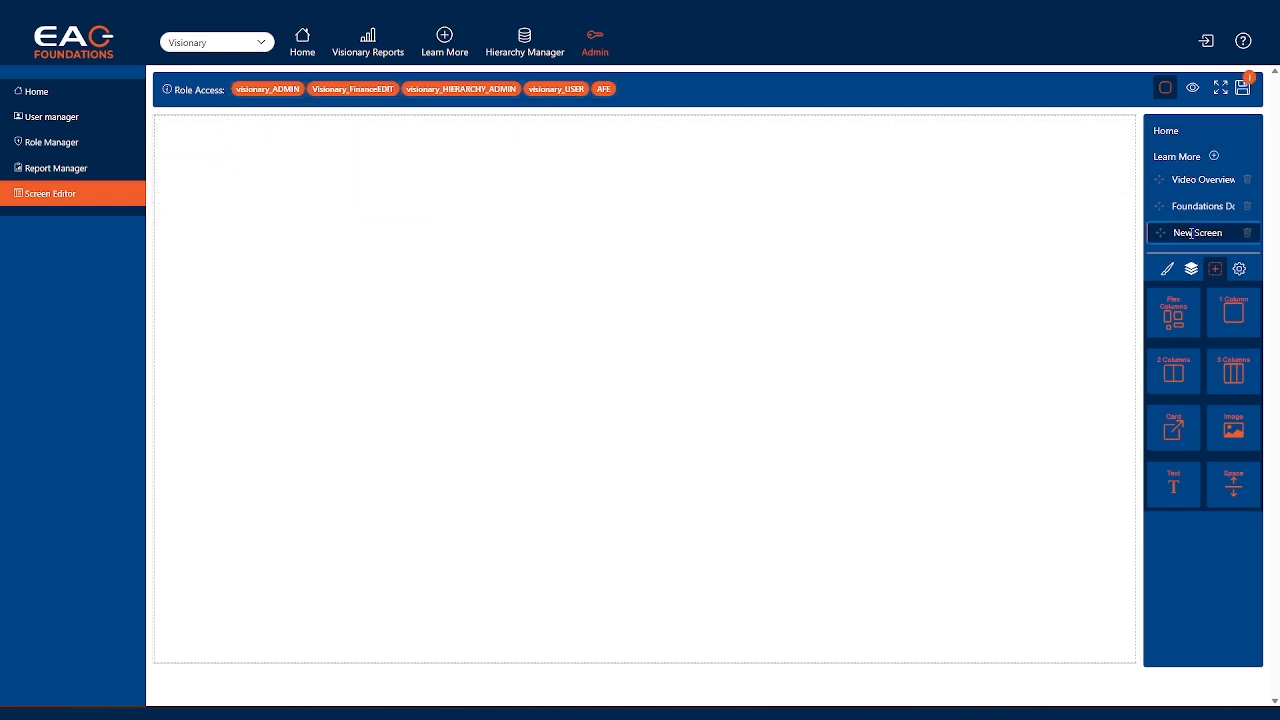
double_click(1190, 232)
text(New Pag)
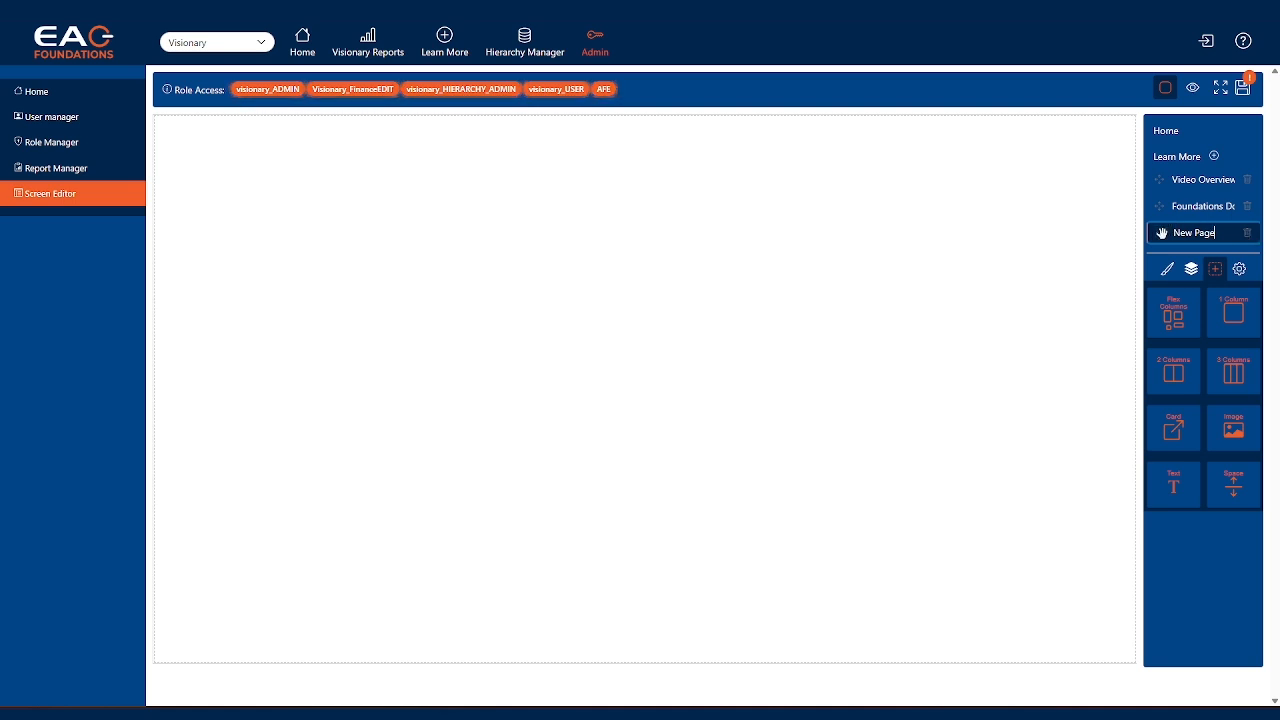
drag(1160, 232, 1166, 207)
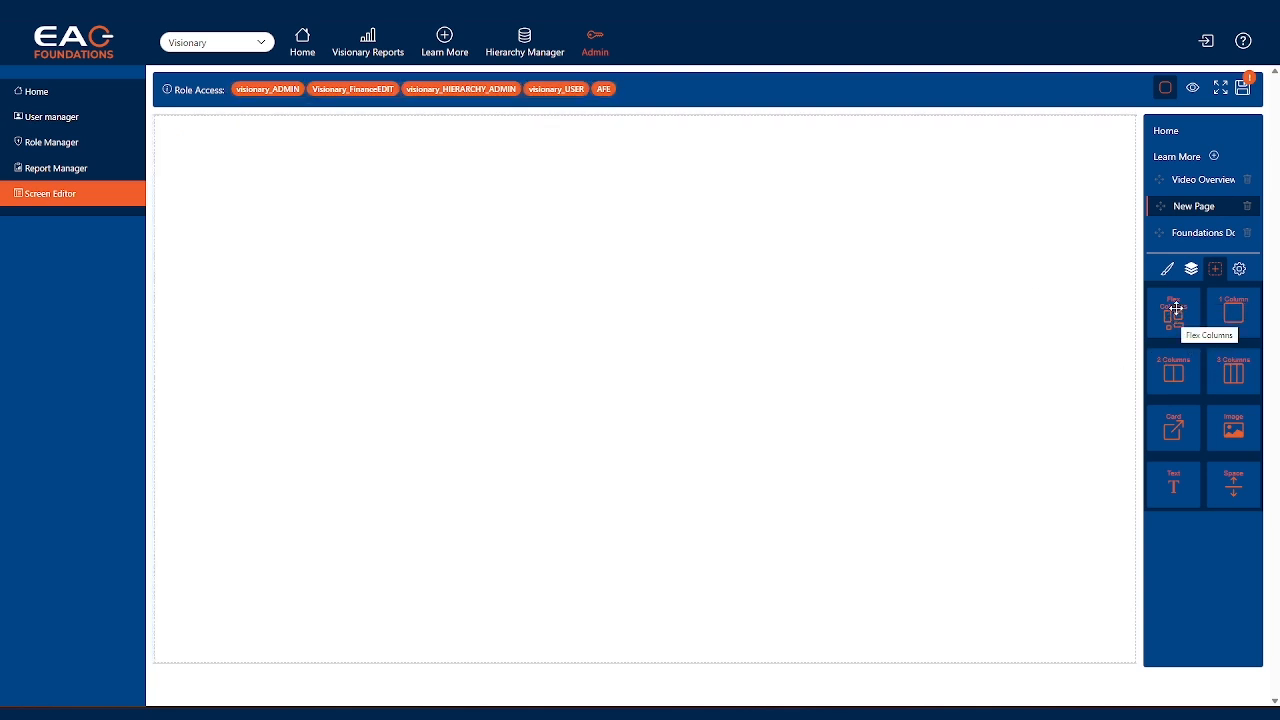
Add a Flex Columns block to New Page and place three cards in it
drag(1174, 308, 835, 167)
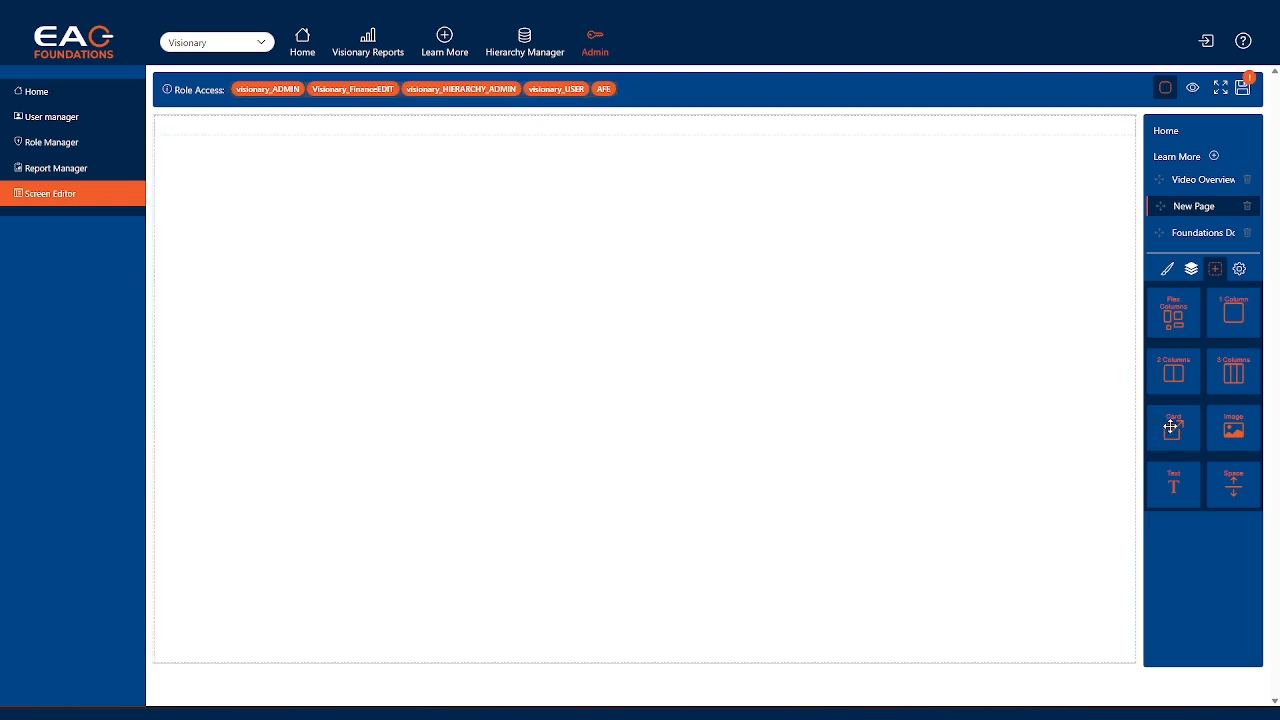
drag(1176, 427, 644, 134)
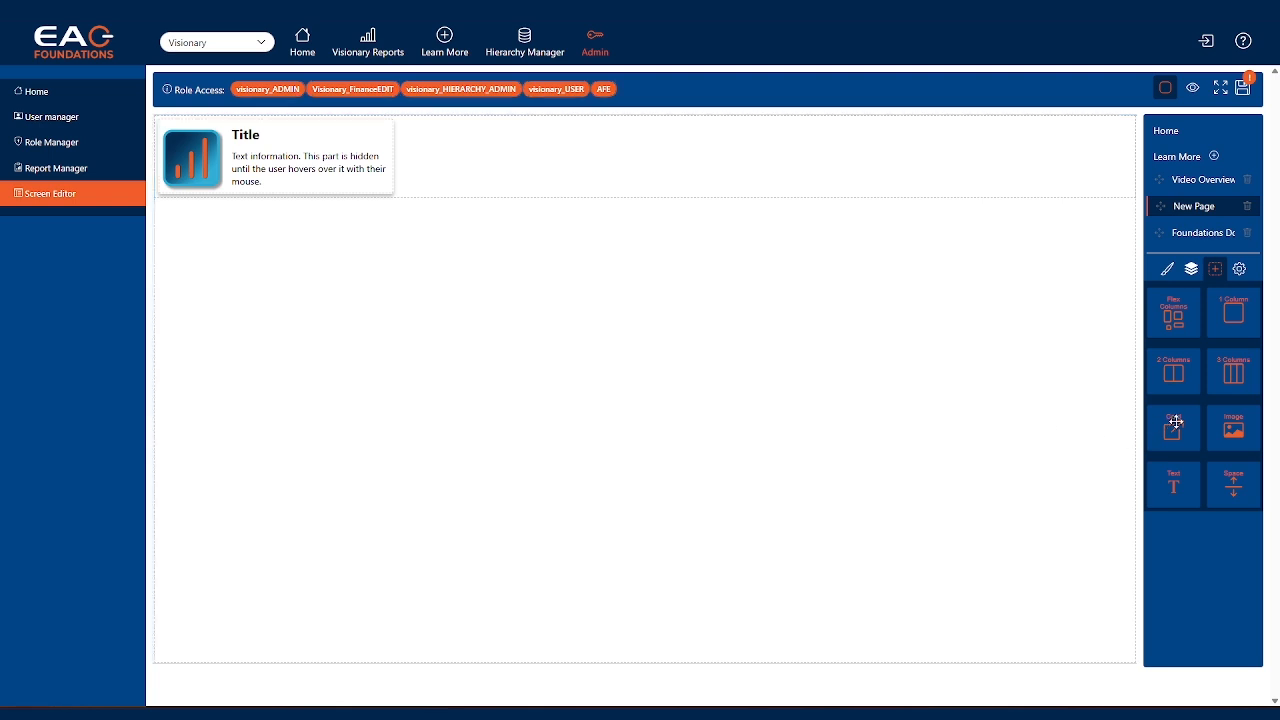
drag(1153, 428, 674, 156)
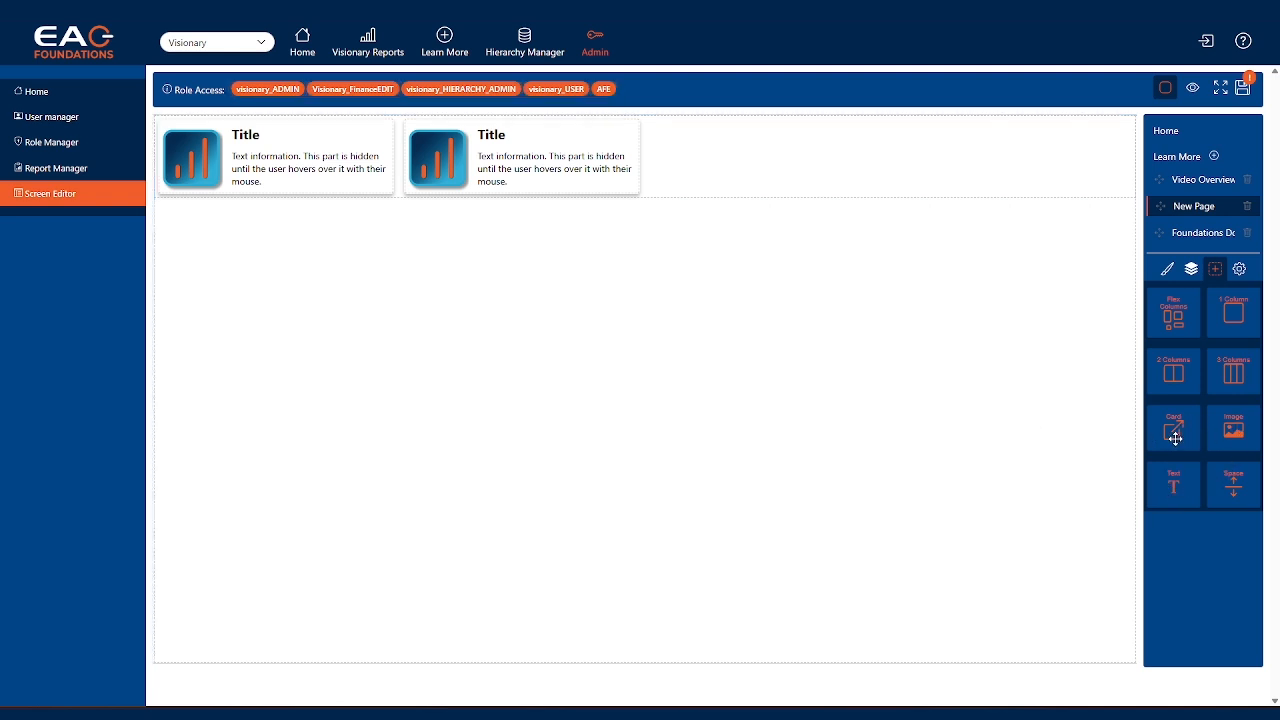
drag(1170, 426, 802, 165)
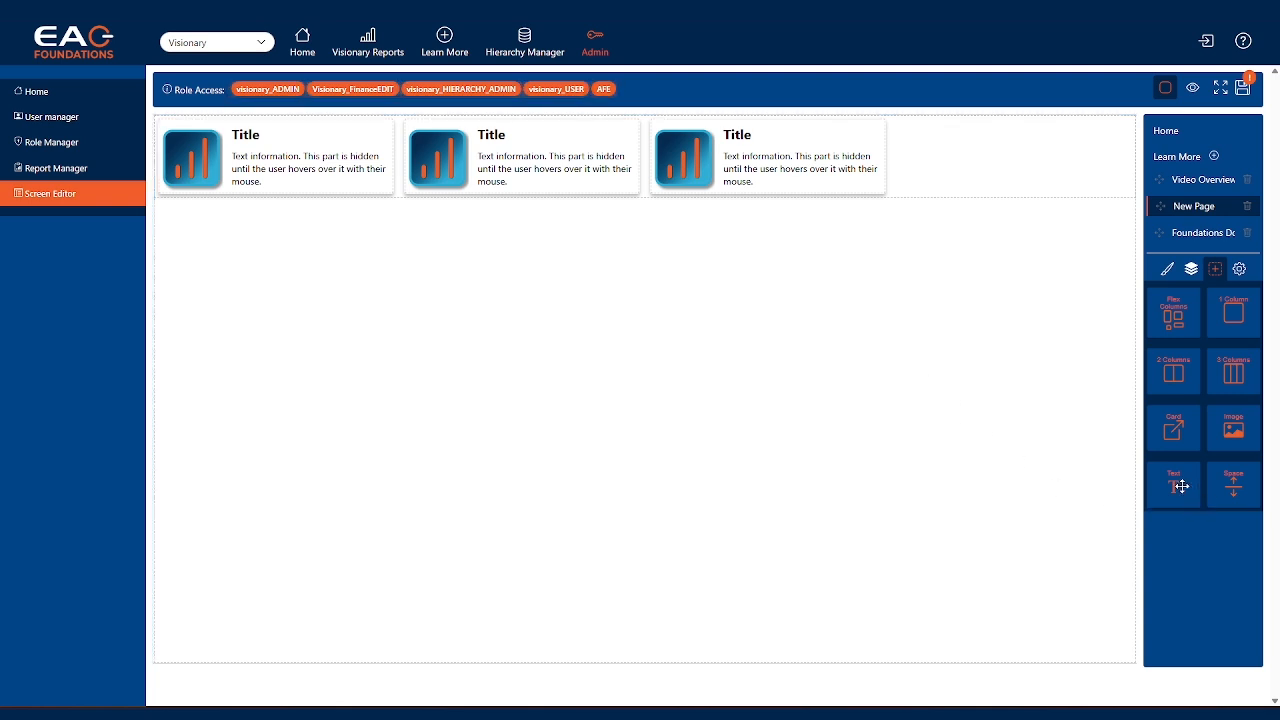
Add a text block above the cards on New Page reading "My Page Title"
drag(1182, 486, 248, 125)
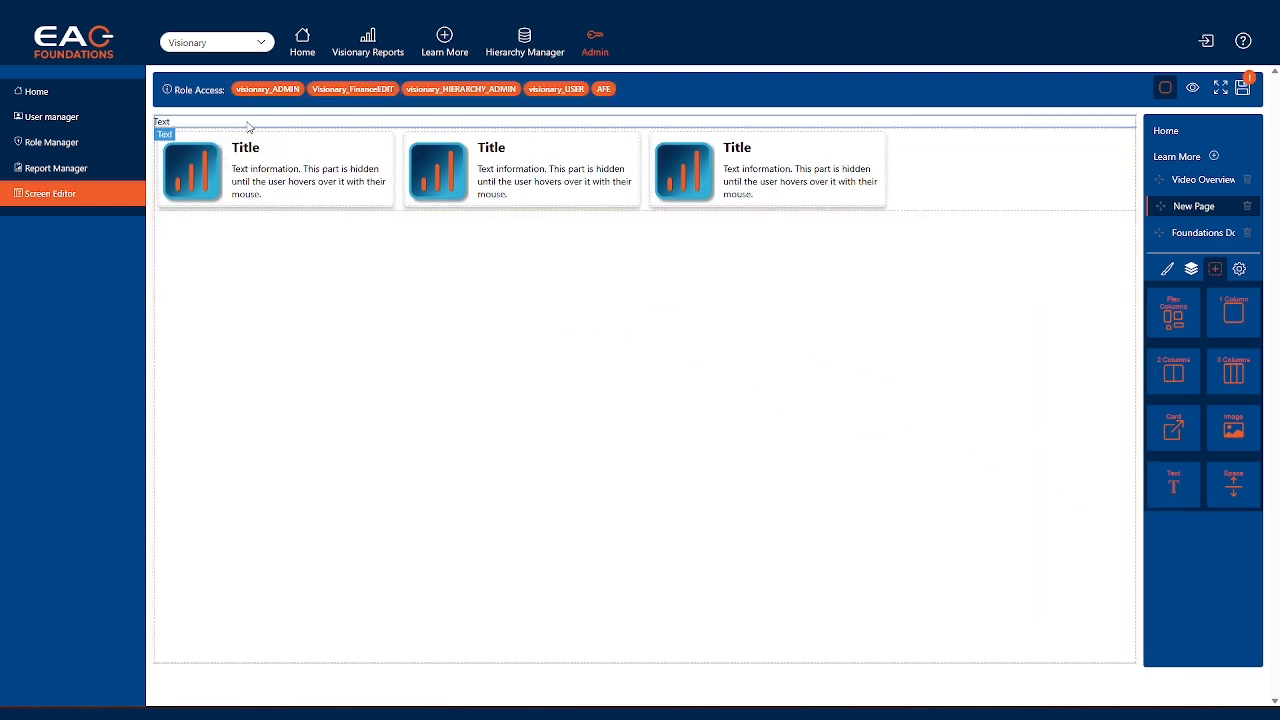
click(188, 124)
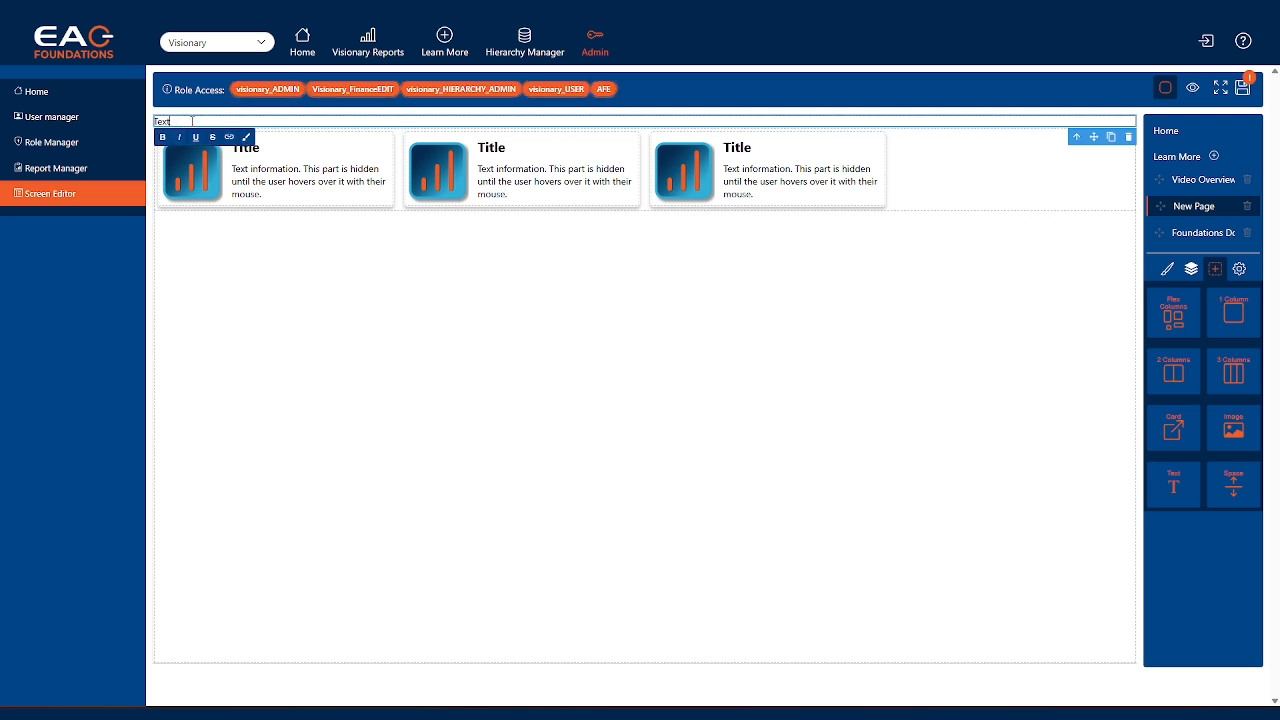
double_click(191, 122)
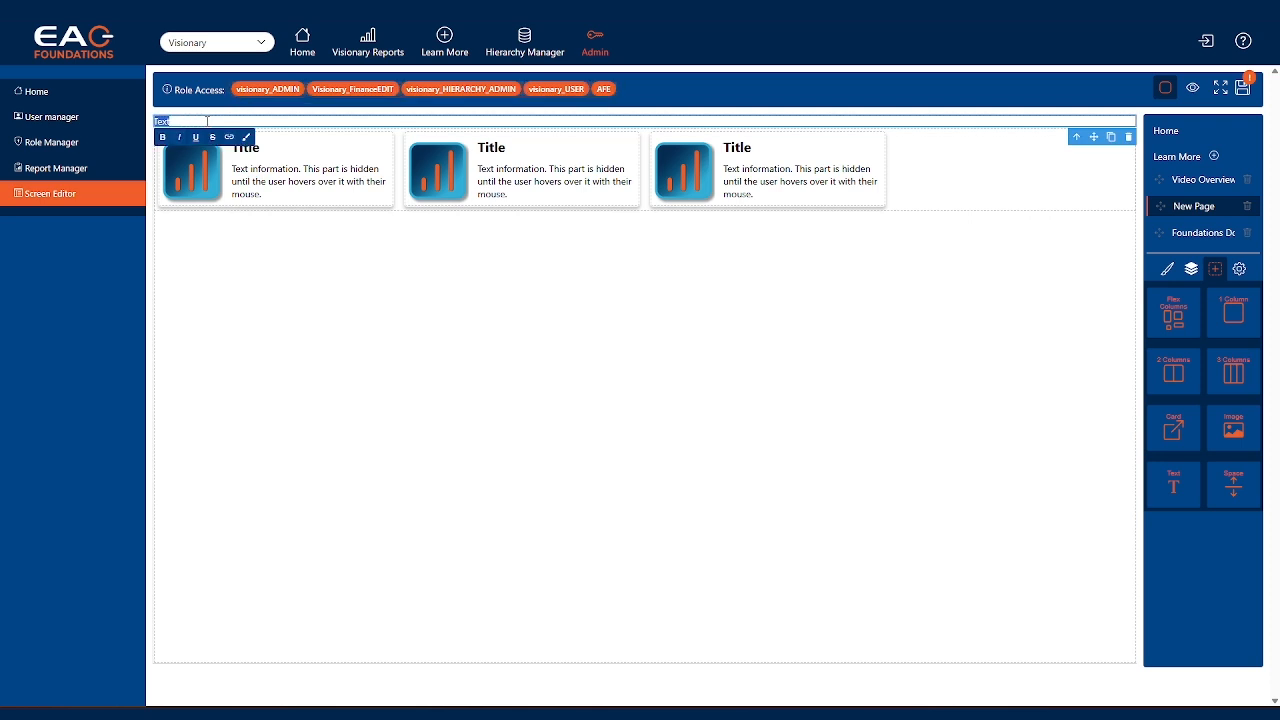
text(My Page Title)
Make the "My Page Title" text bold and italic
triple_click(203, 121)
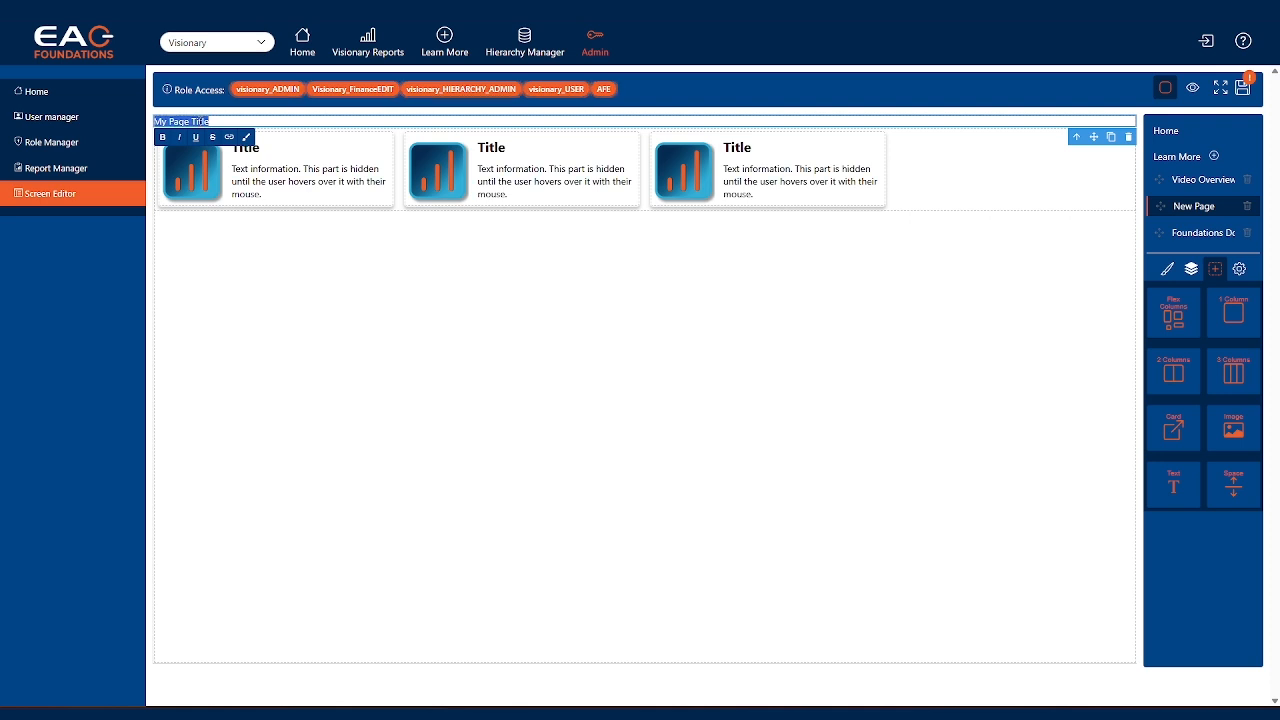
click(163, 137)
click(179, 139)
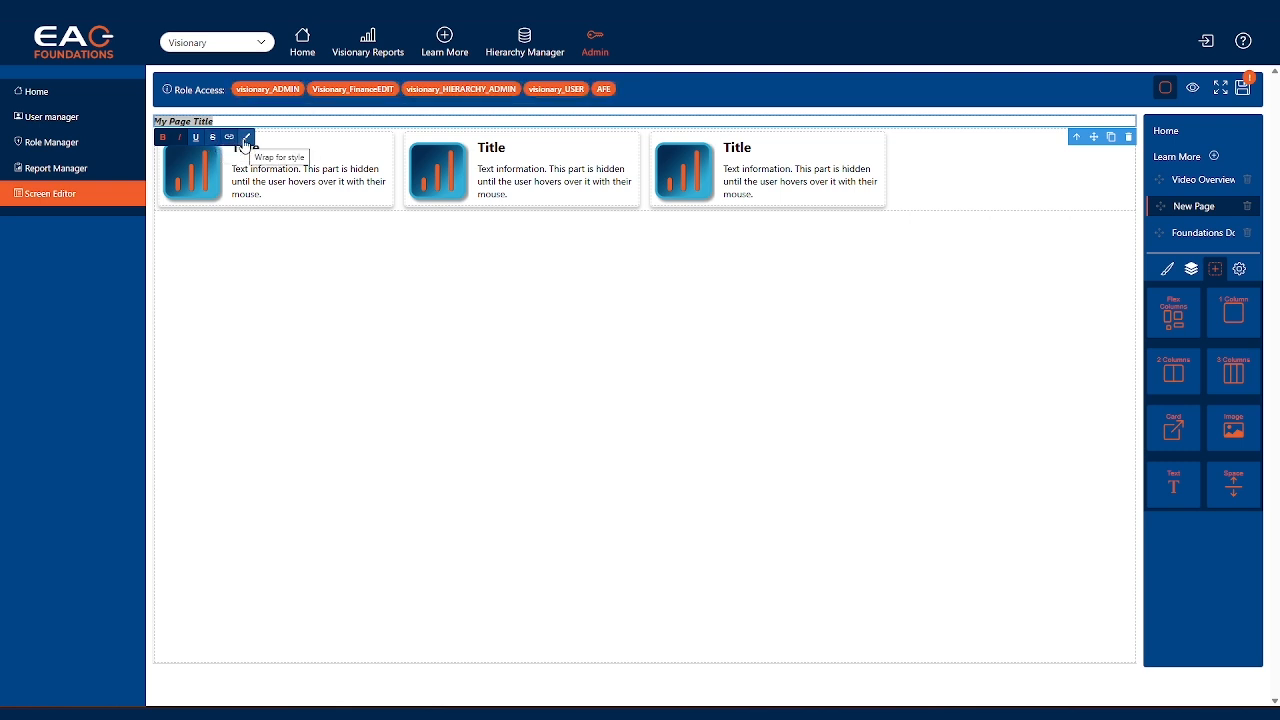
Set the page title's font size to 32 px and center its text
click(1171, 271)
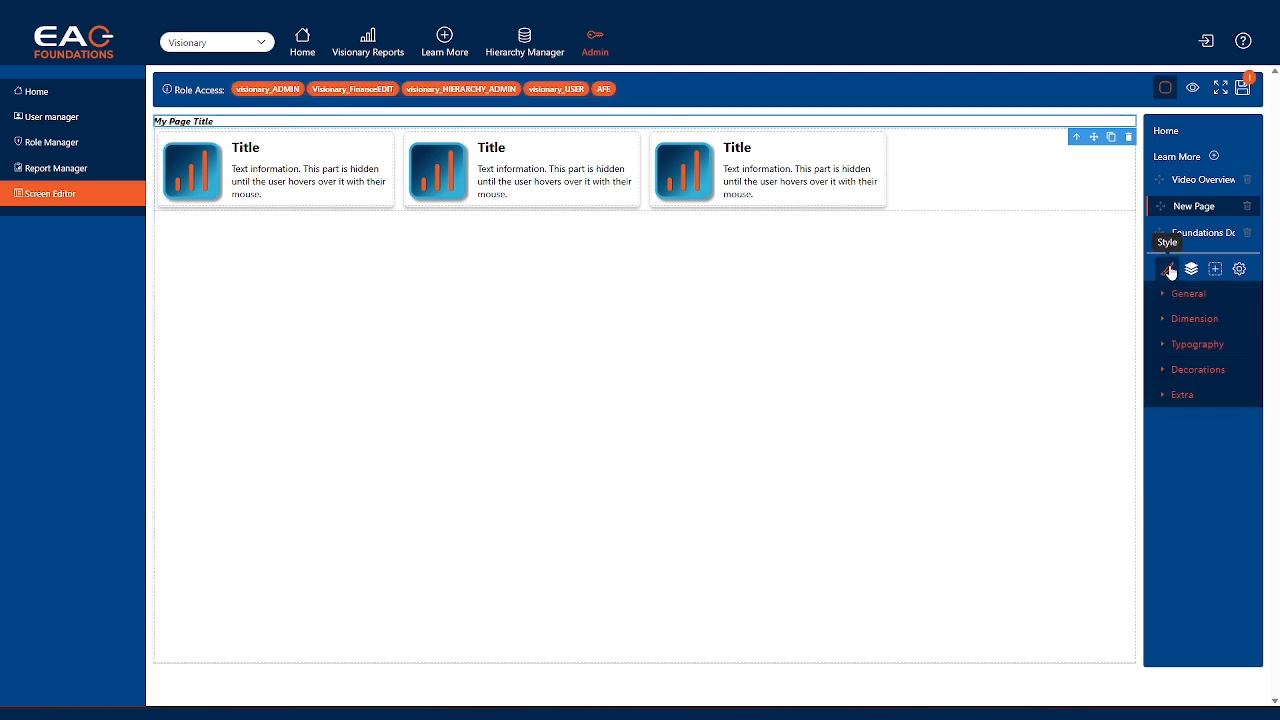
click(1163, 347)
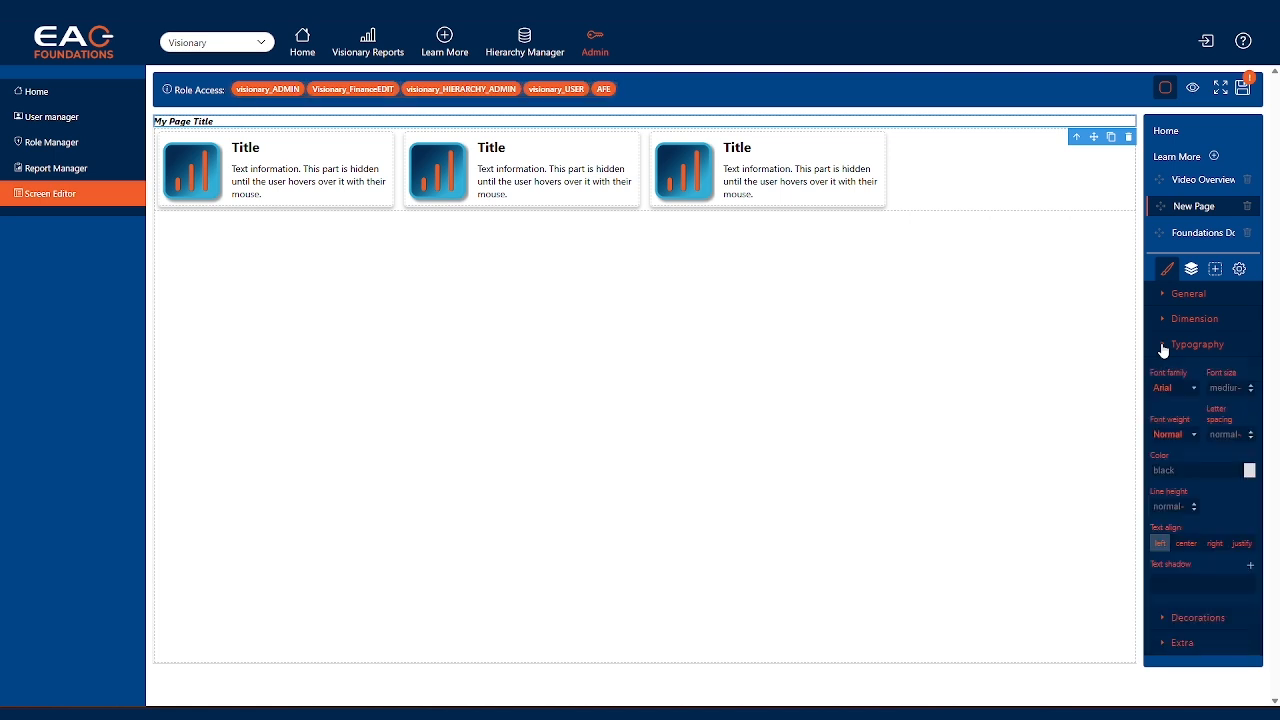
click(1239, 390)
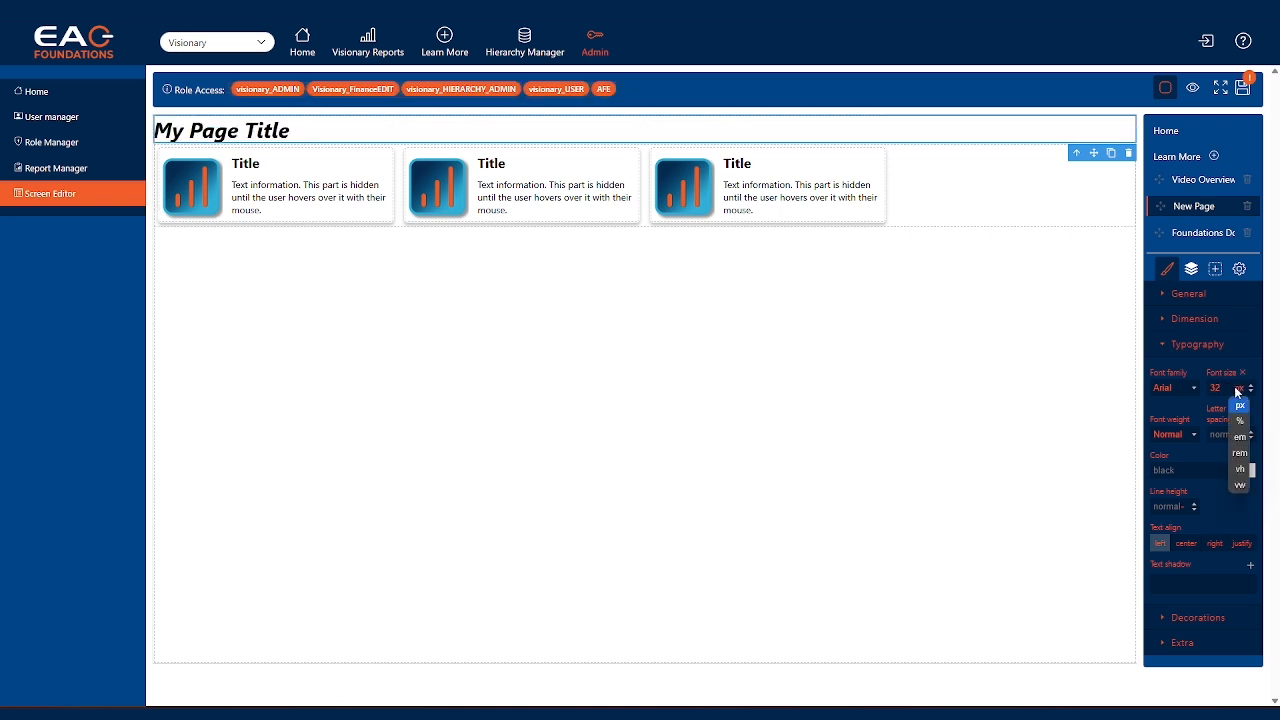
click(1213, 408)
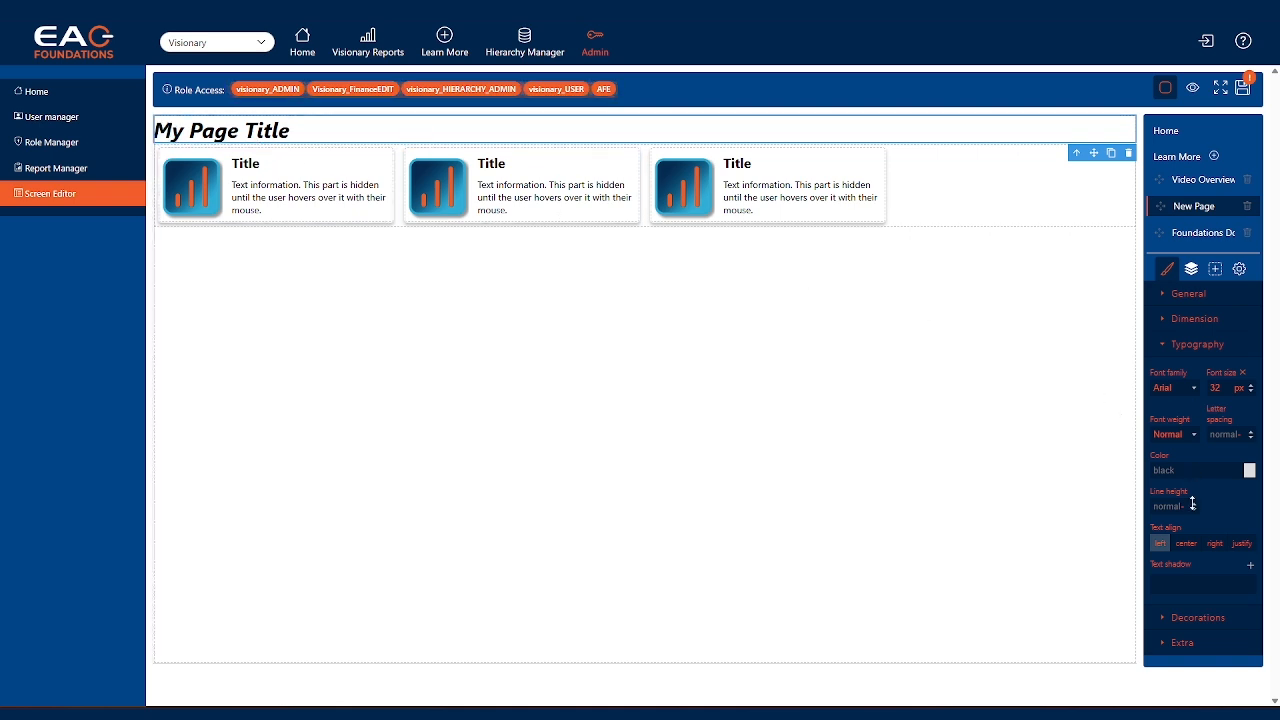
click(1187, 551)
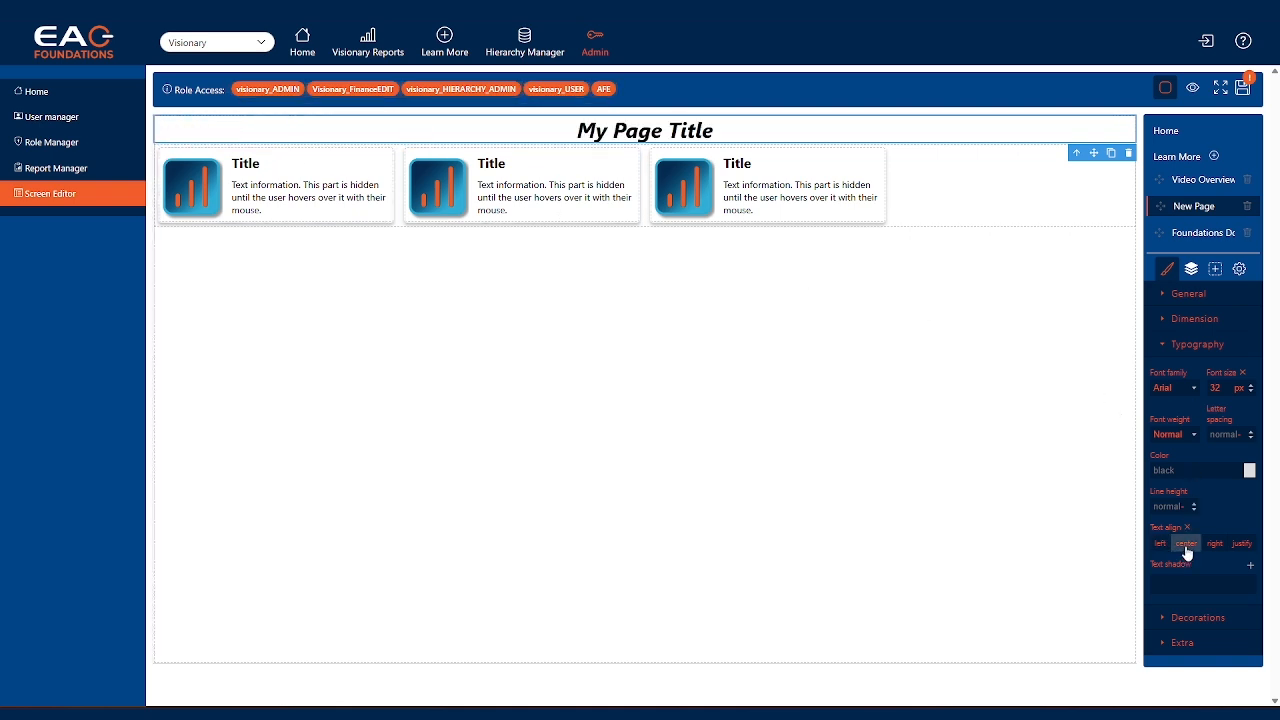
Set the "My Page Title" text color to red and collapse its typography settings
click(1250, 470)
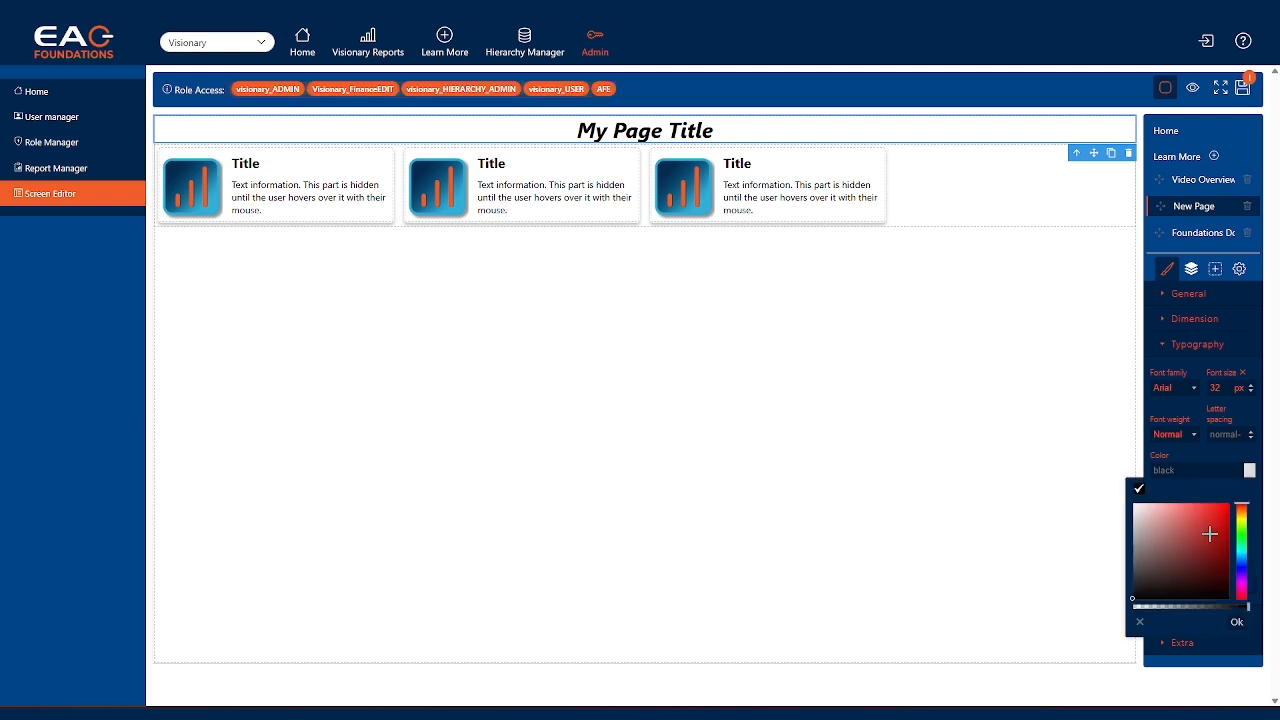
click(1228, 508)
click(1222, 453)
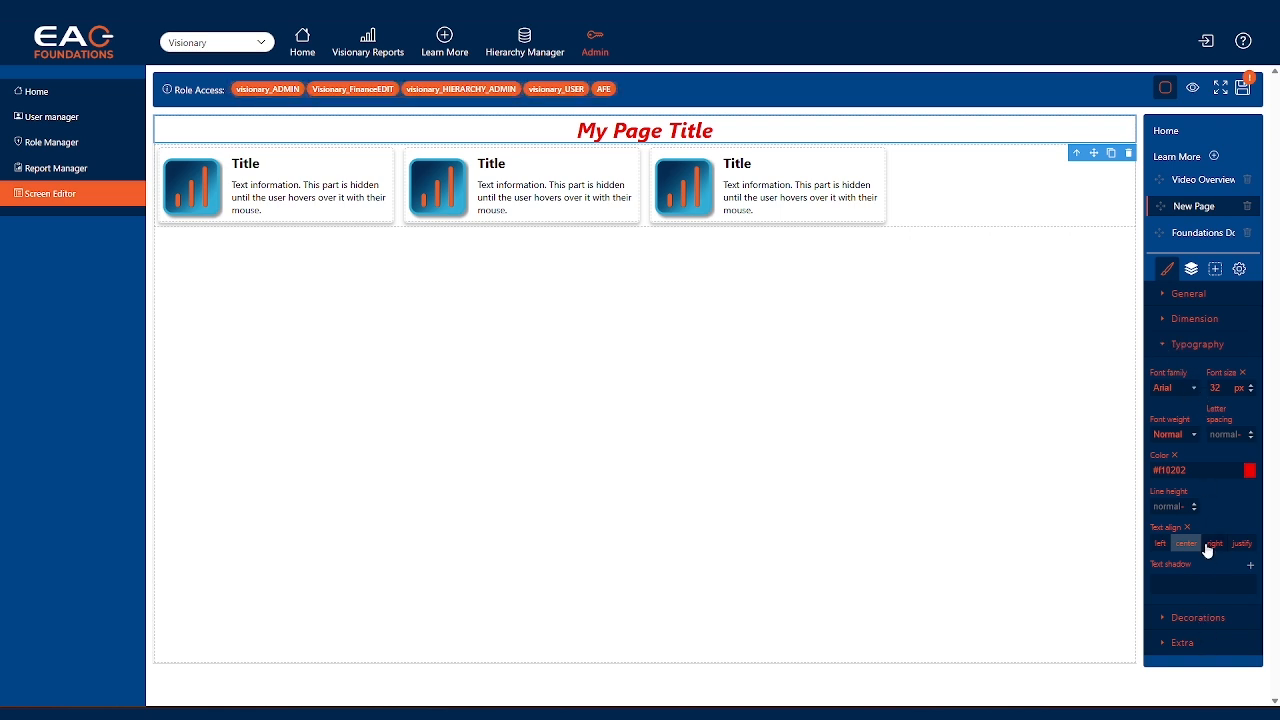
click(1165, 345)
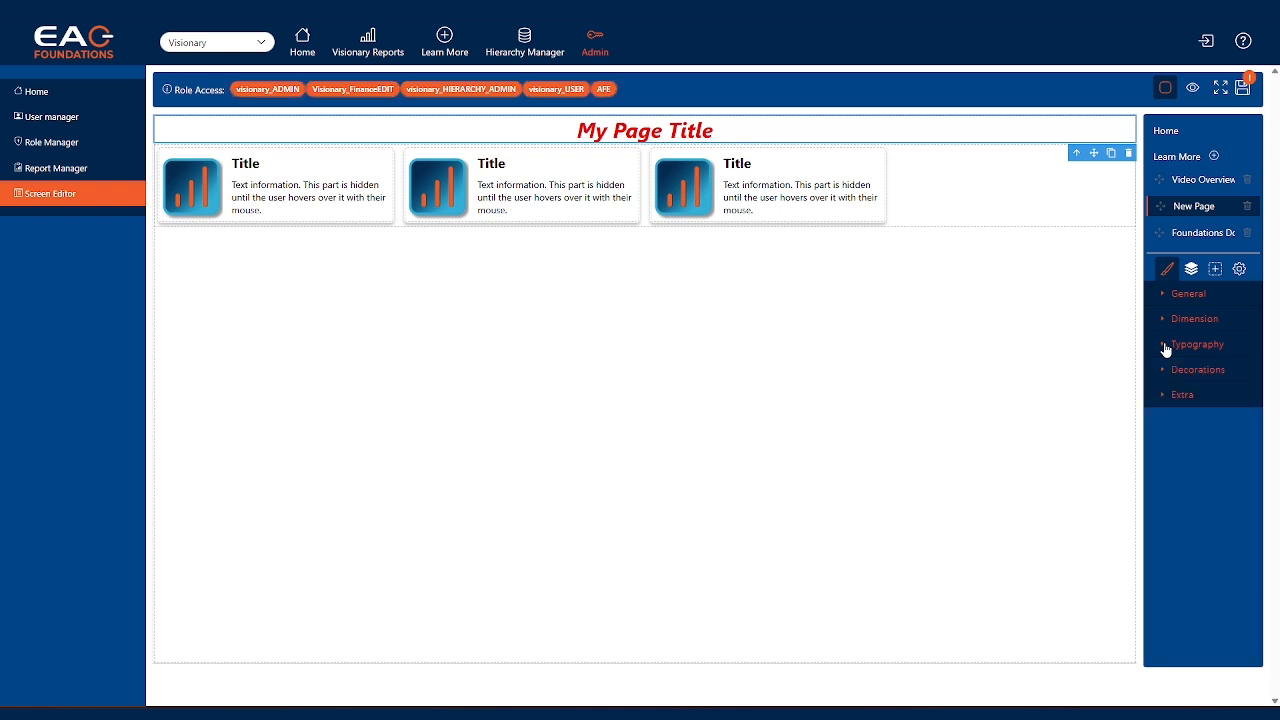
Examine the page's layer tree, including the card container and the elements nested in the first card's link
click(1191, 277)
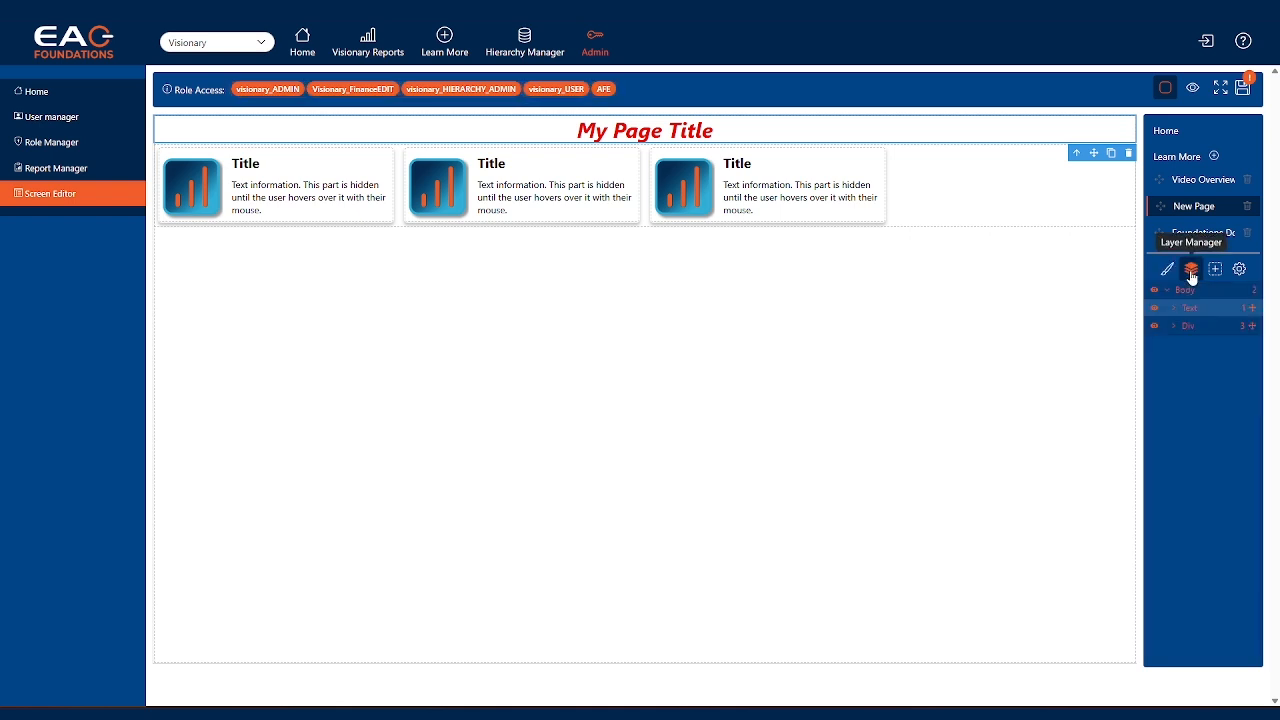
click(1175, 327)
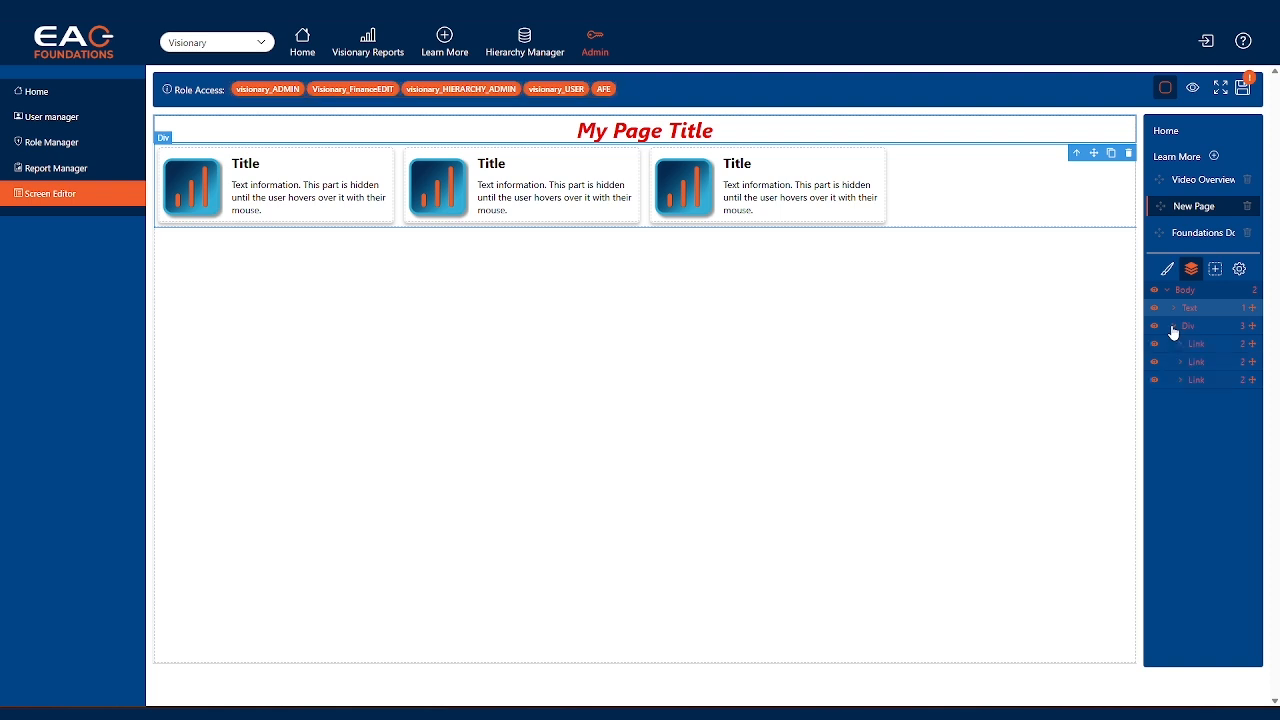
click(1219, 346)
click(1181, 344)
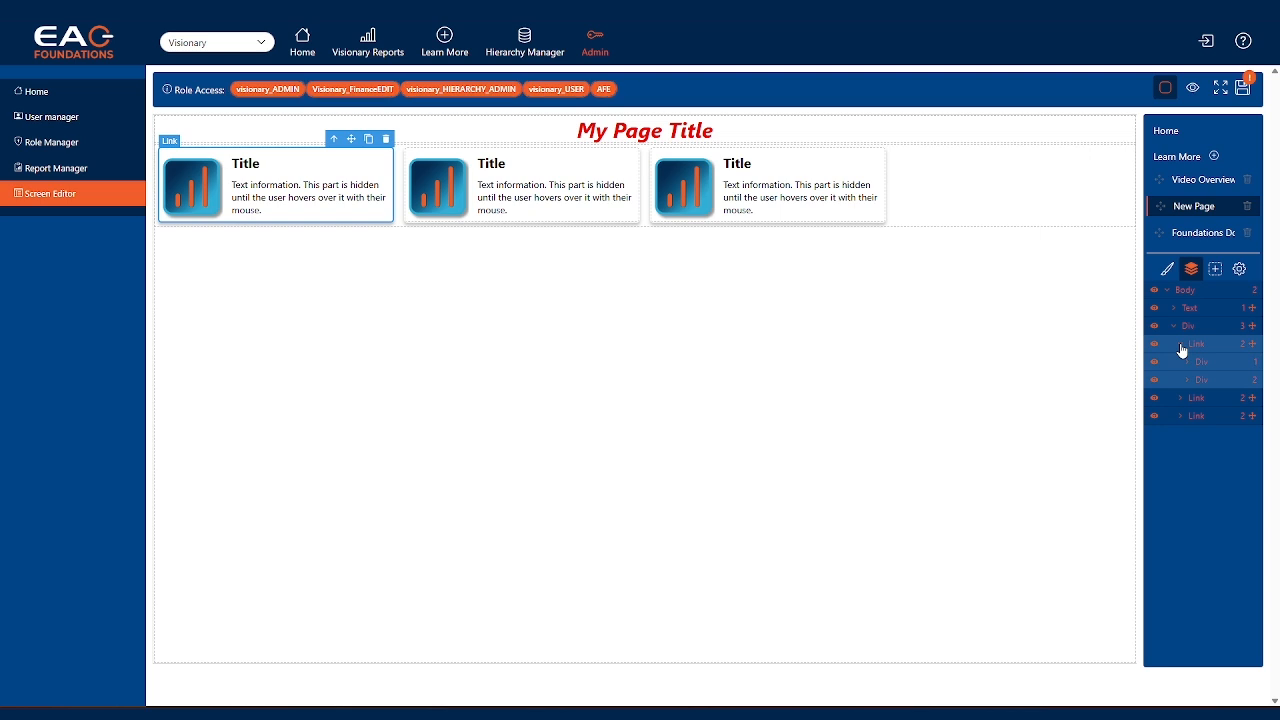
click(1181, 344)
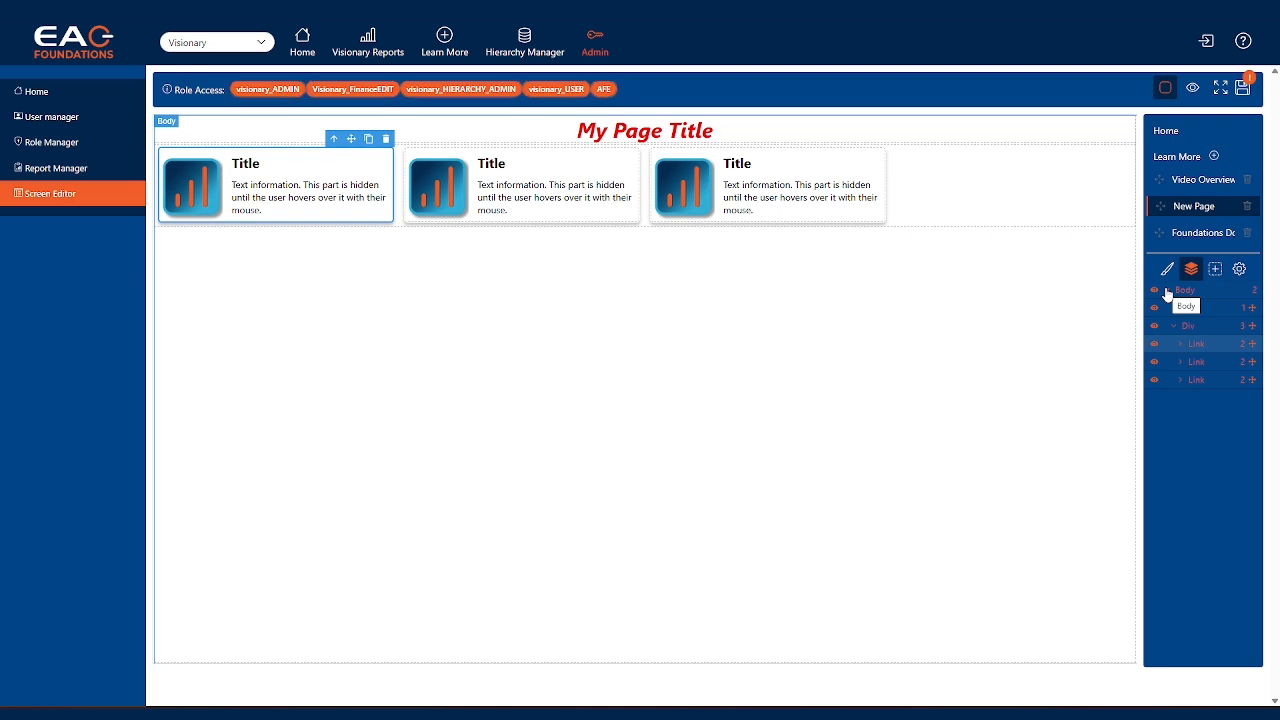
click(1167, 291)
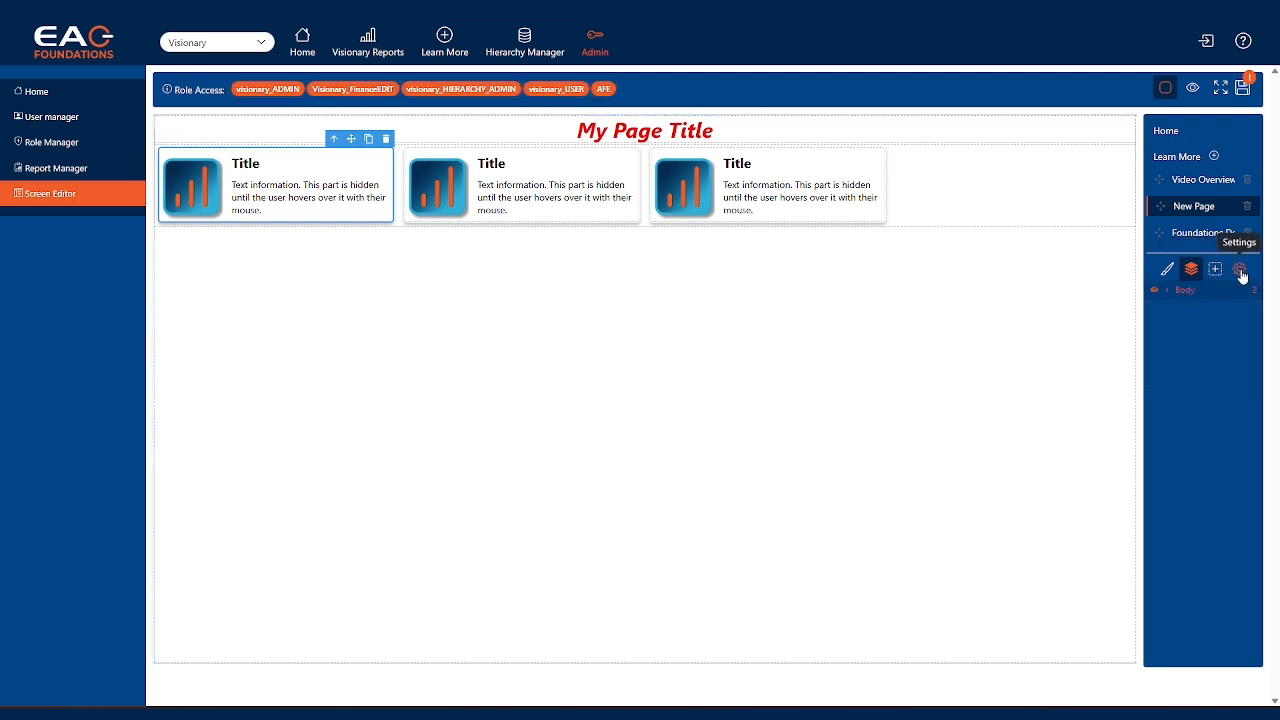
click(1241, 272)
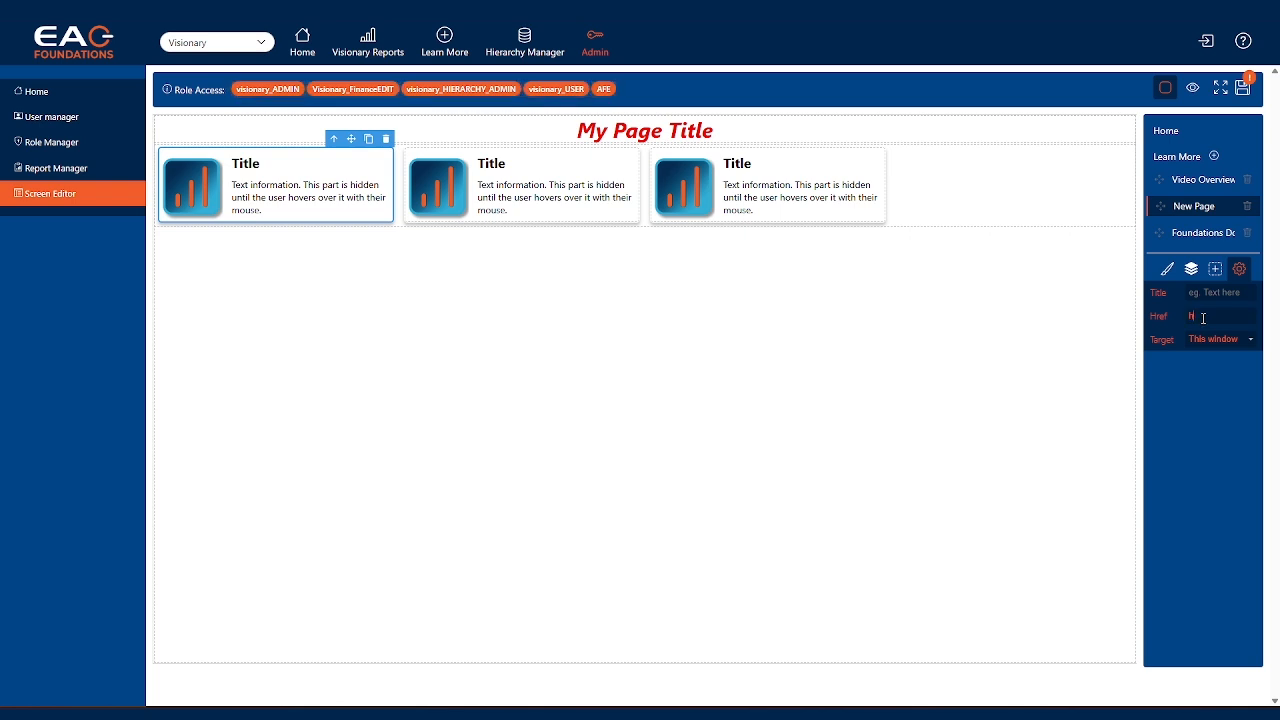
text(ttps:)
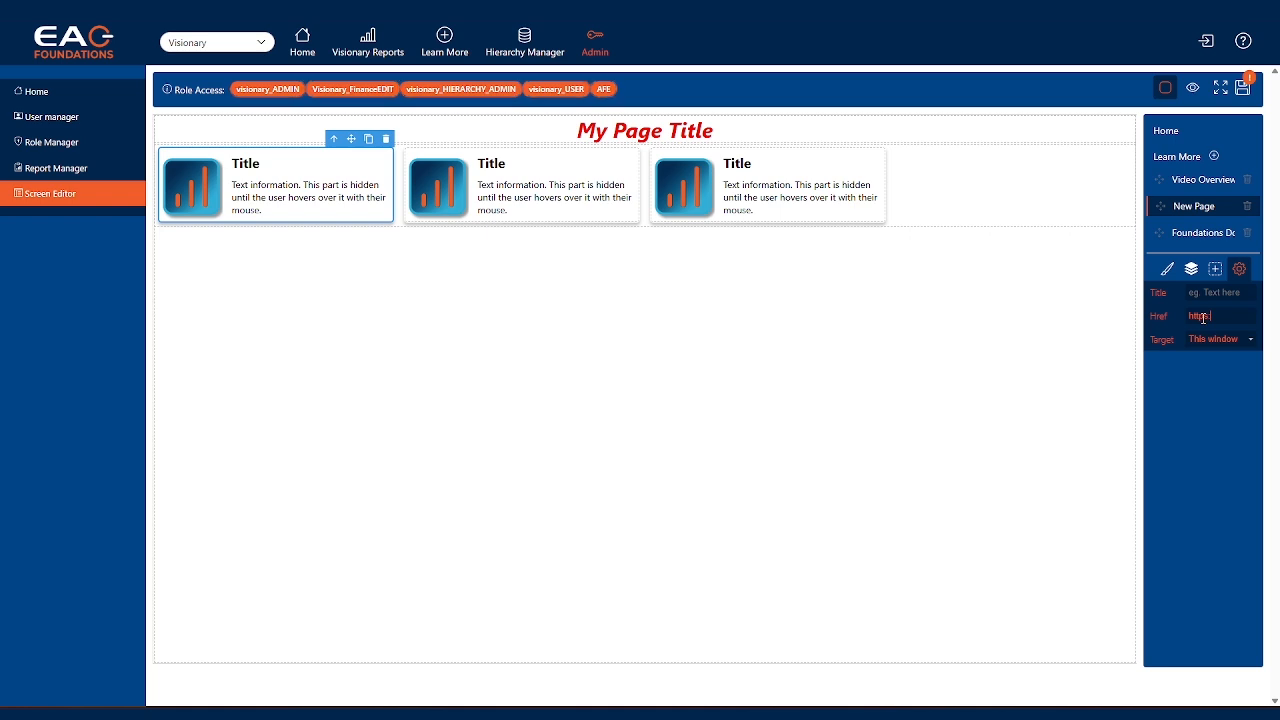
text(//go)
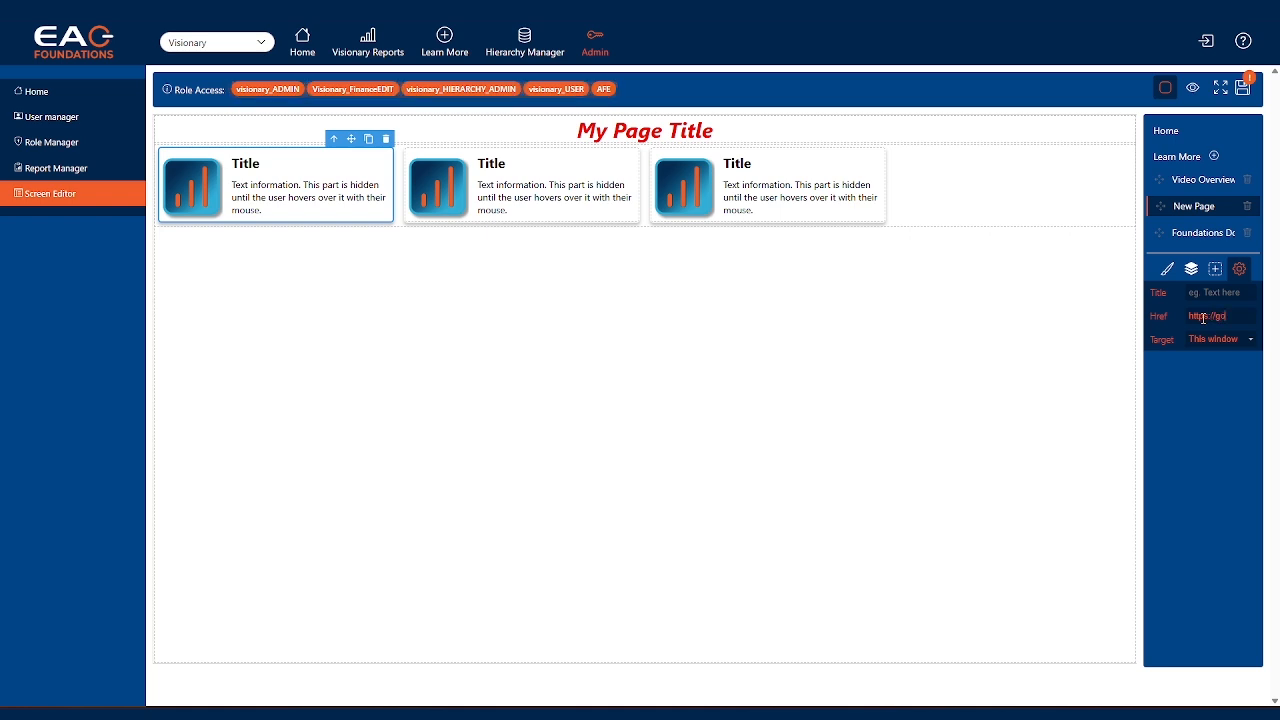
text(ogle.co)
click(1251, 340)
click(892, 287)
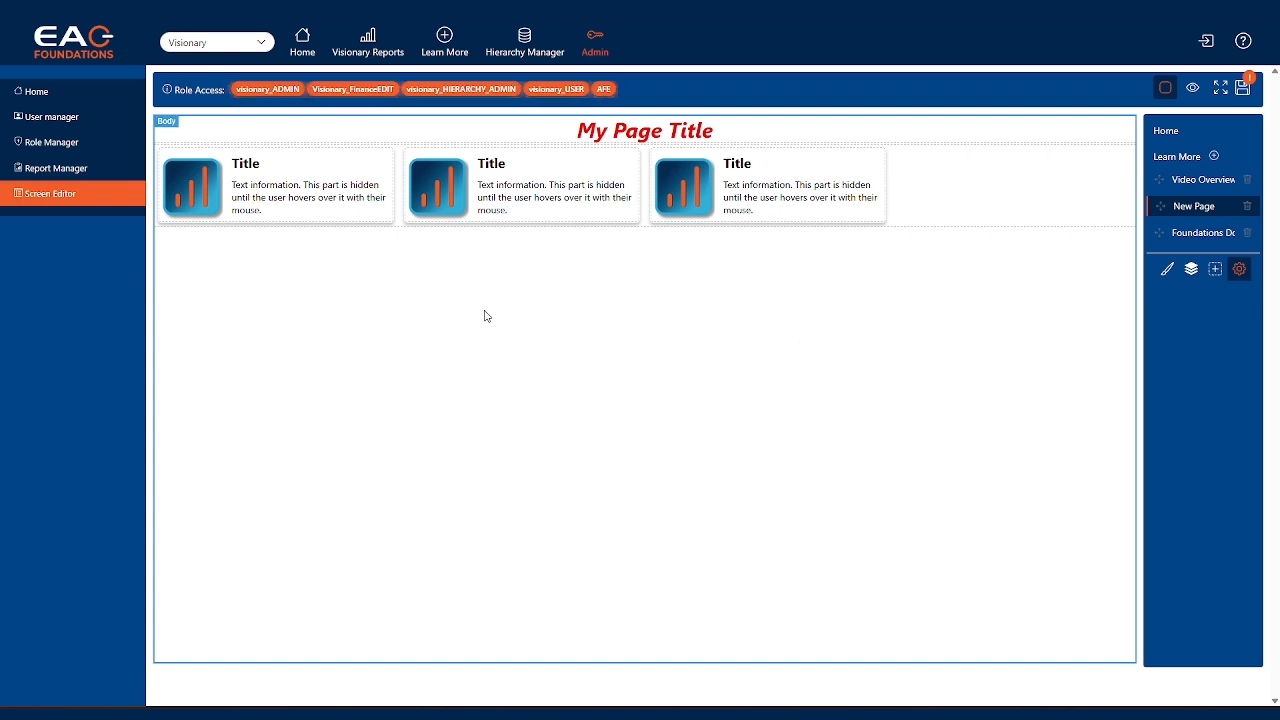
Replace the first card's image with icon_file.png
double_click(198, 191)
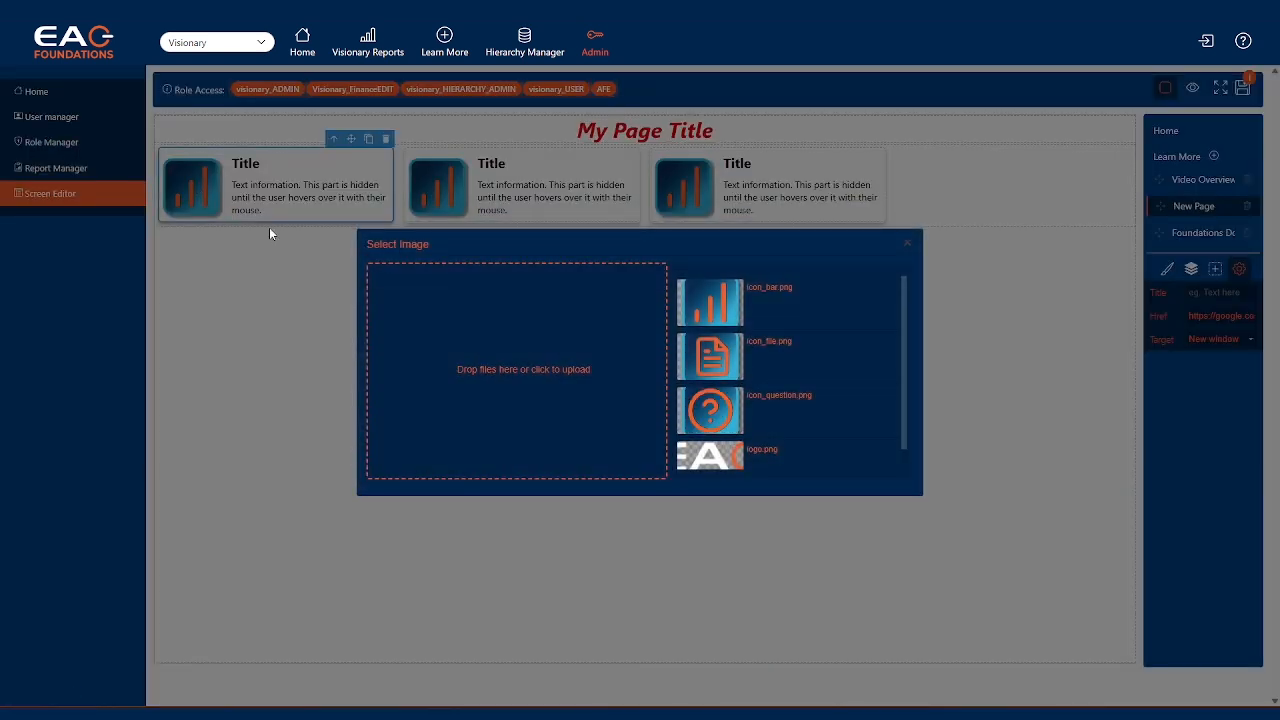
scroll(804, 367, down, 1)
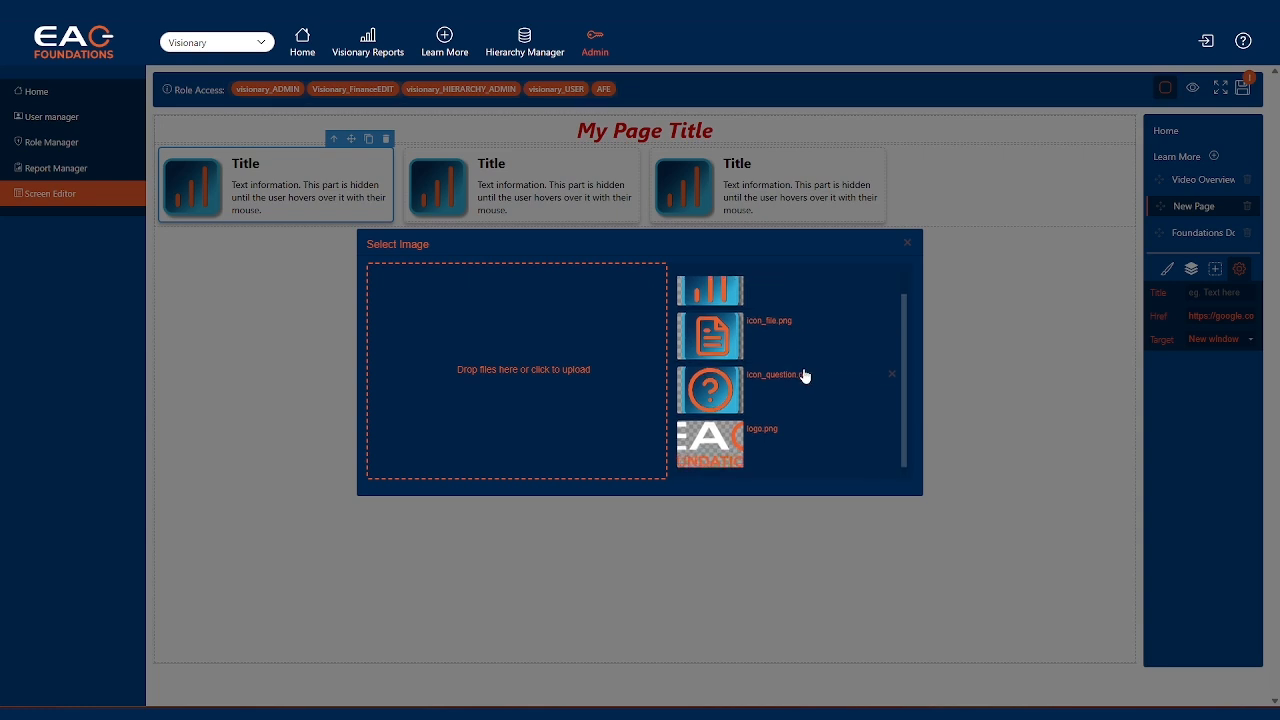
scroll(799, 392, up, 1)
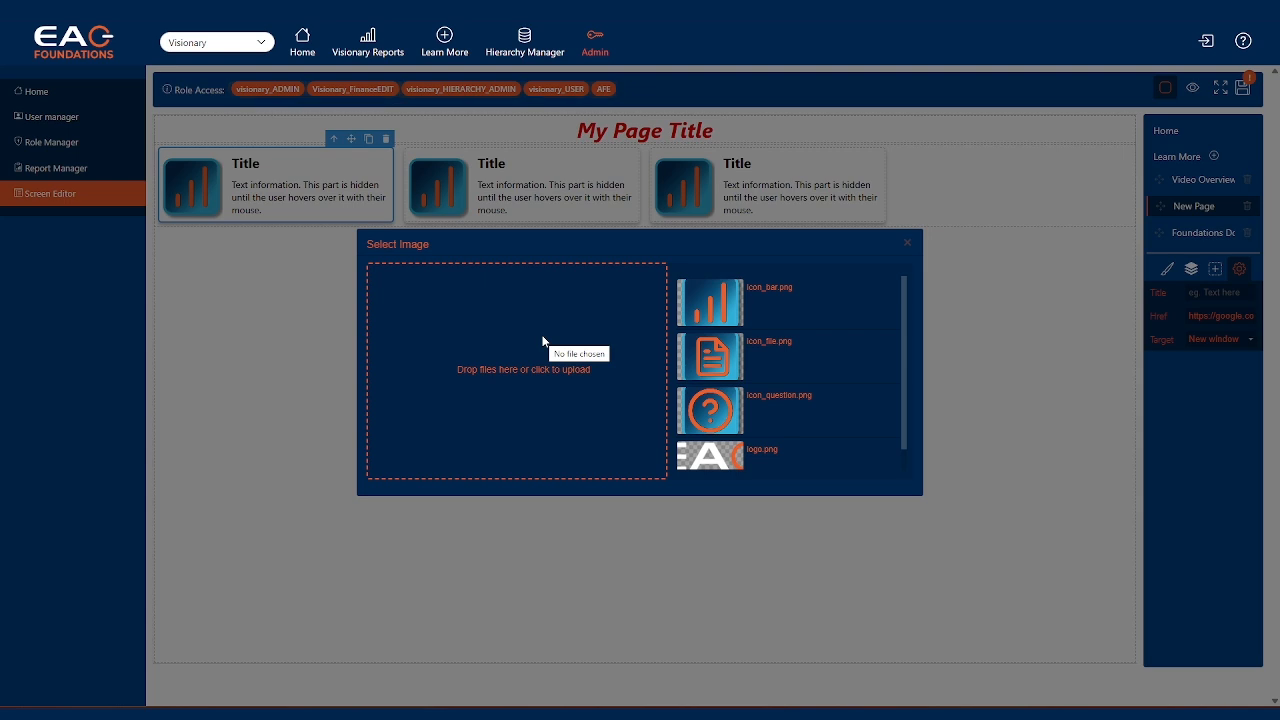
click(715, 360)
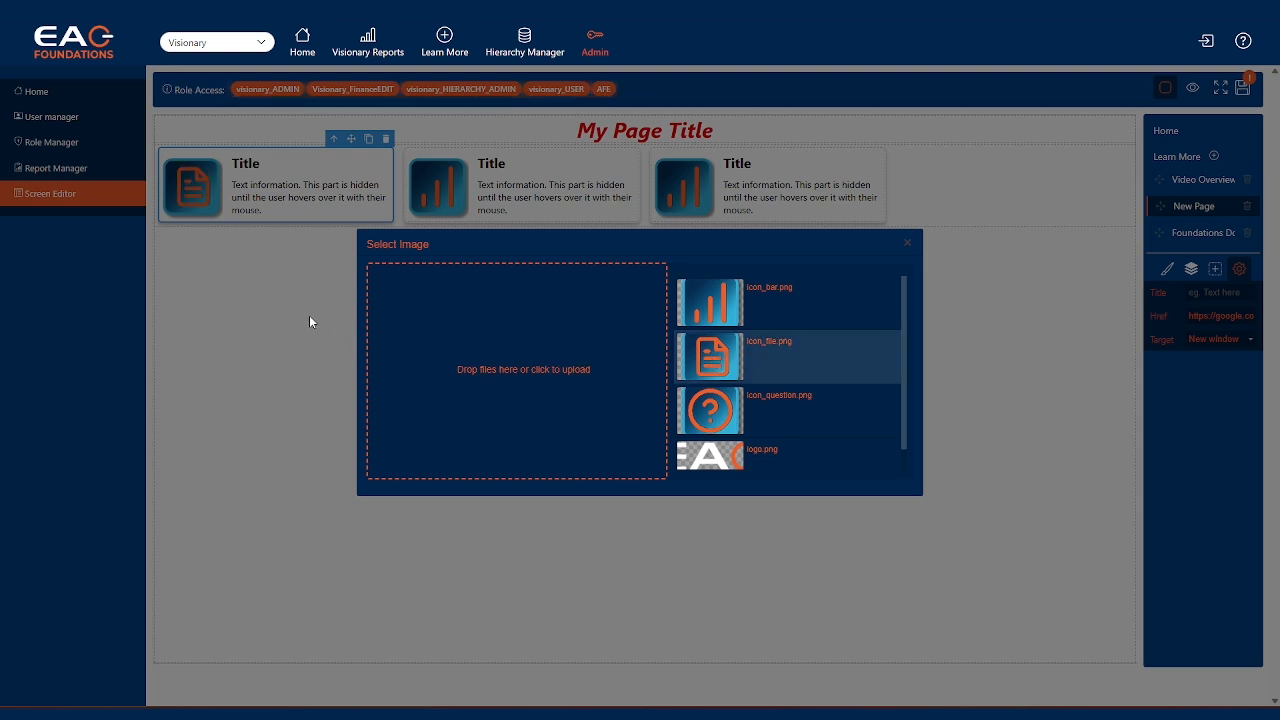
click(253, 314)
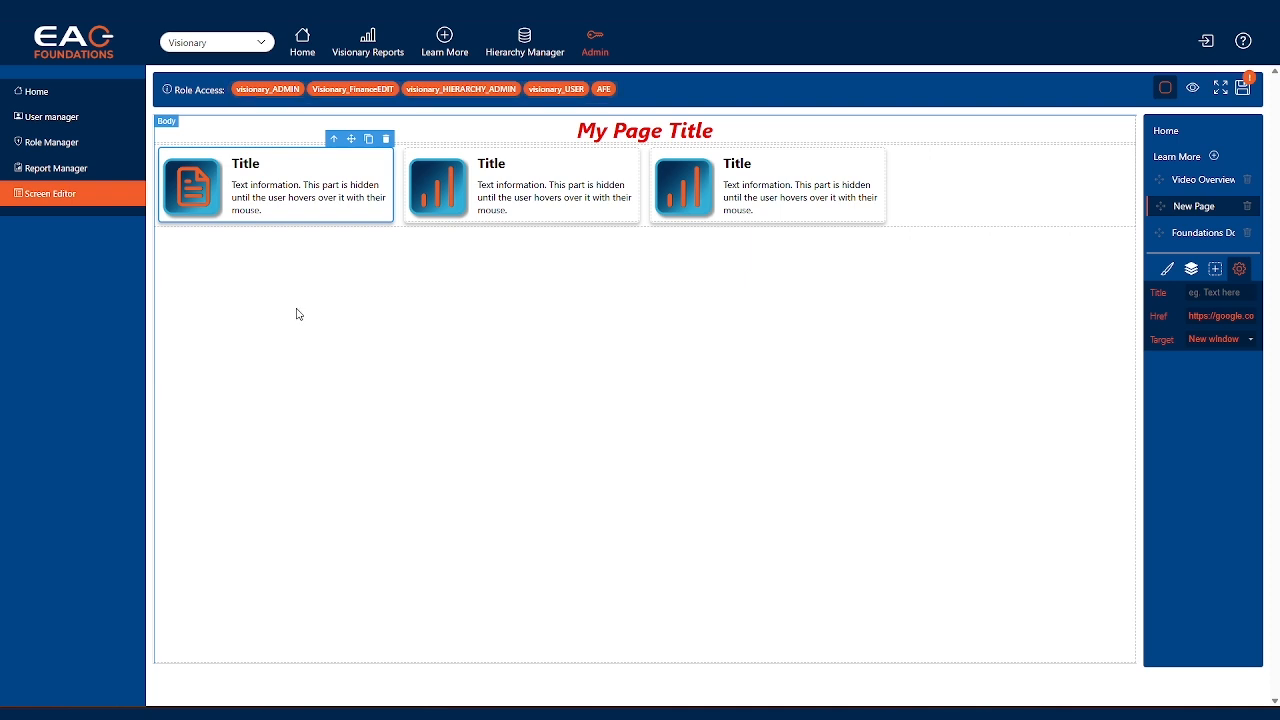
Duplicate the second card and delete the third card in the row
click(553, 170)
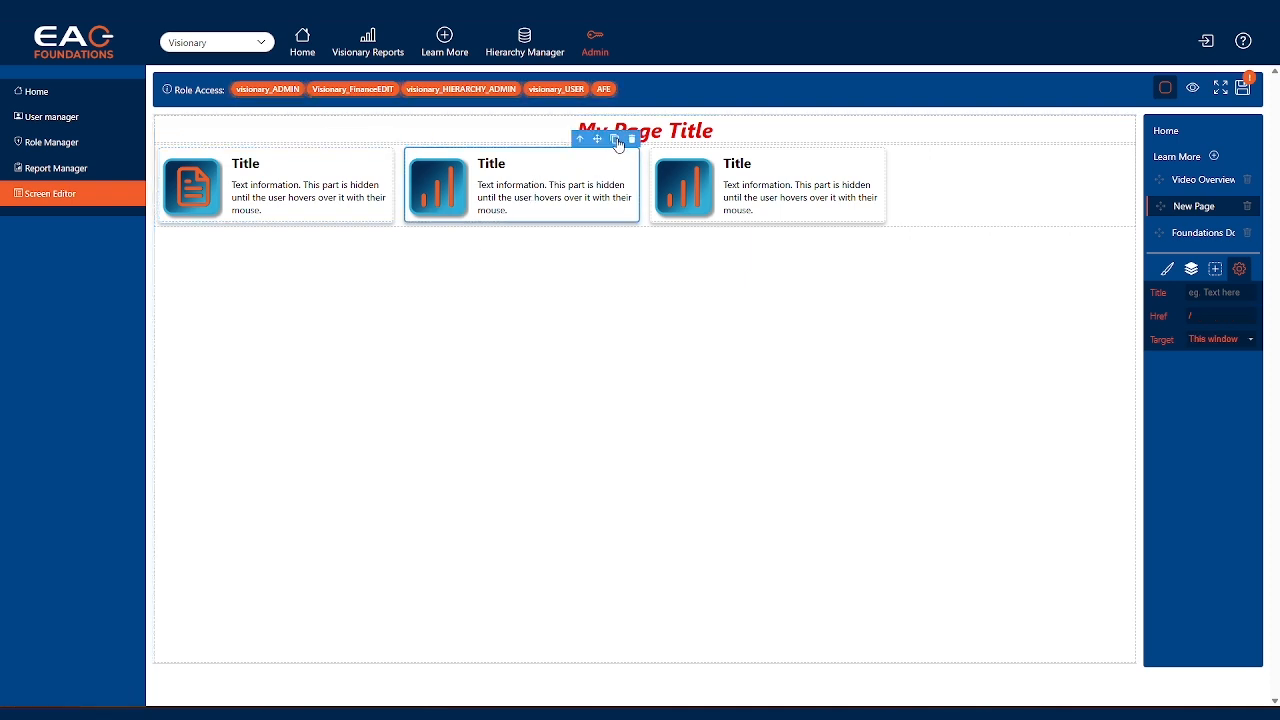
click(616, 140)
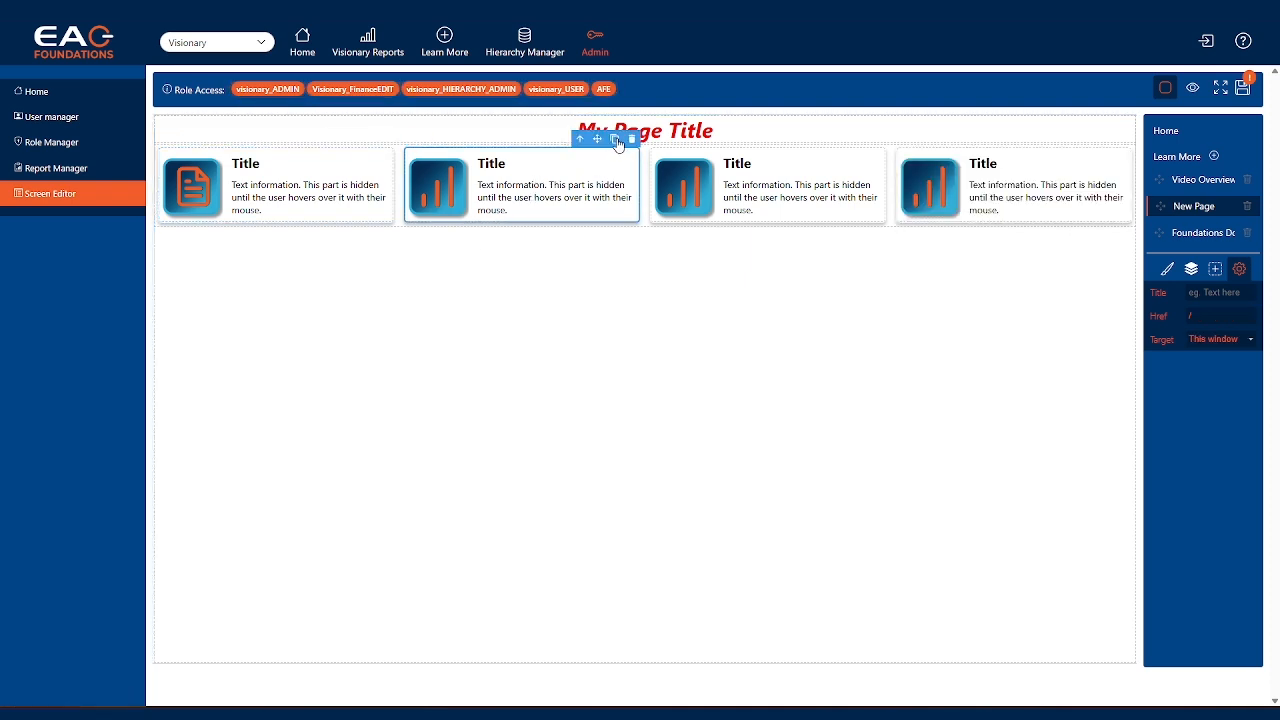
click(872, 163)
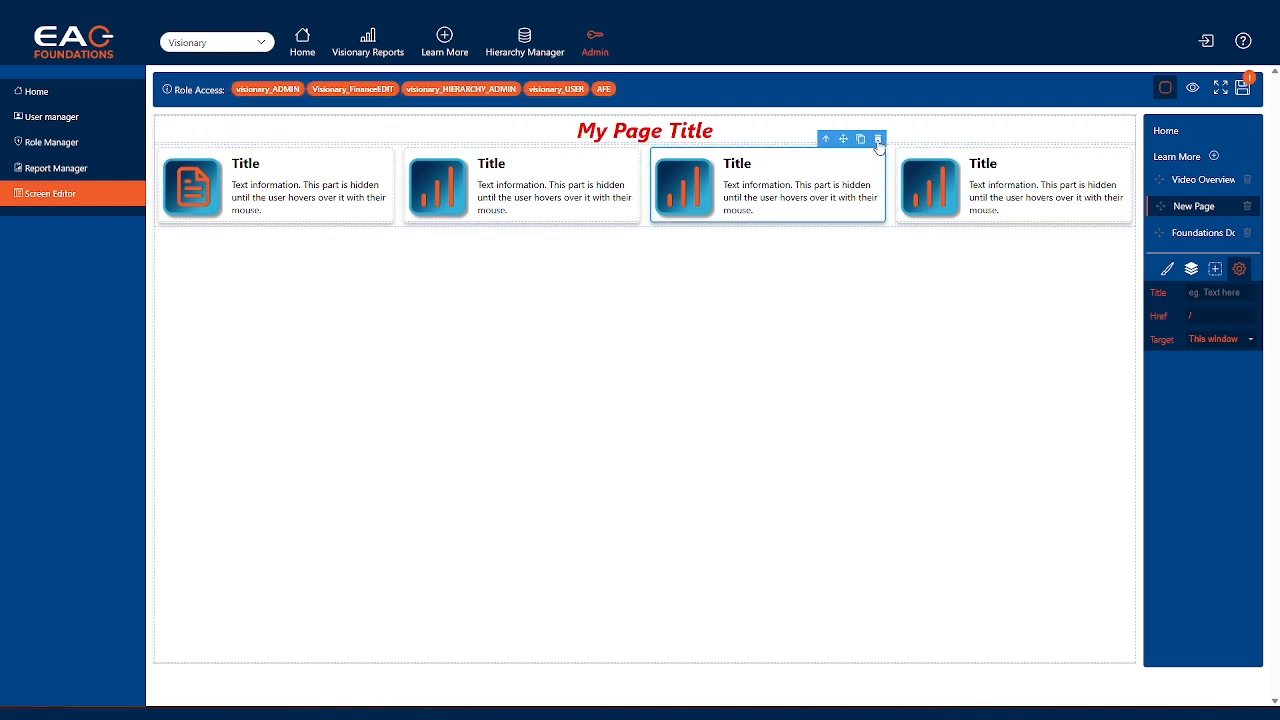
click(878, 140)
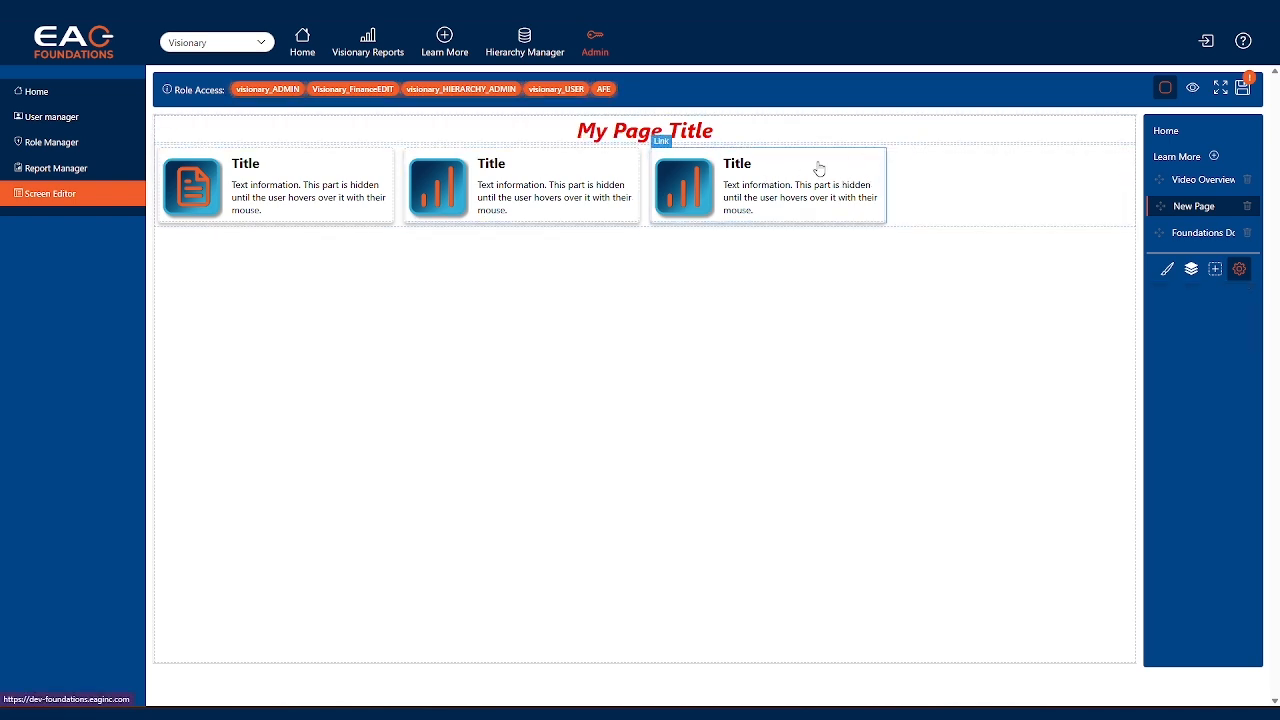
Move the third card in front of the second card and save the page
drag(819, 168, 405, 175)
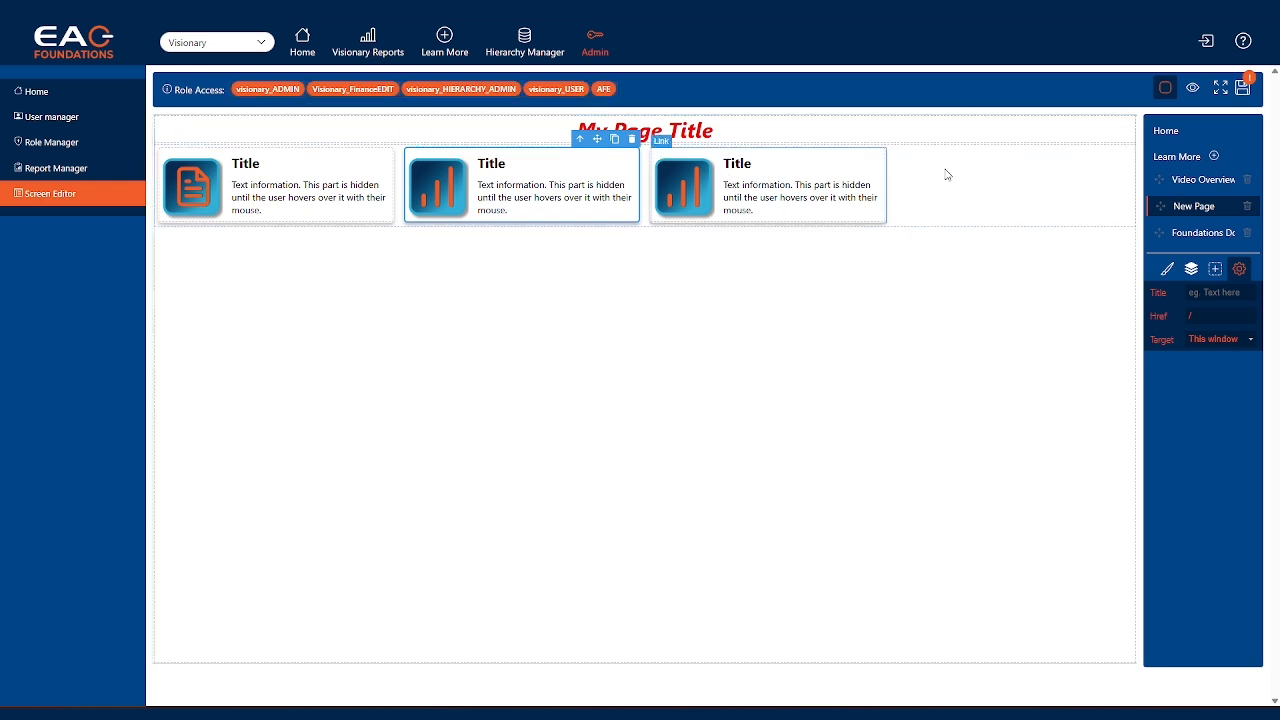
click(1243, 89)
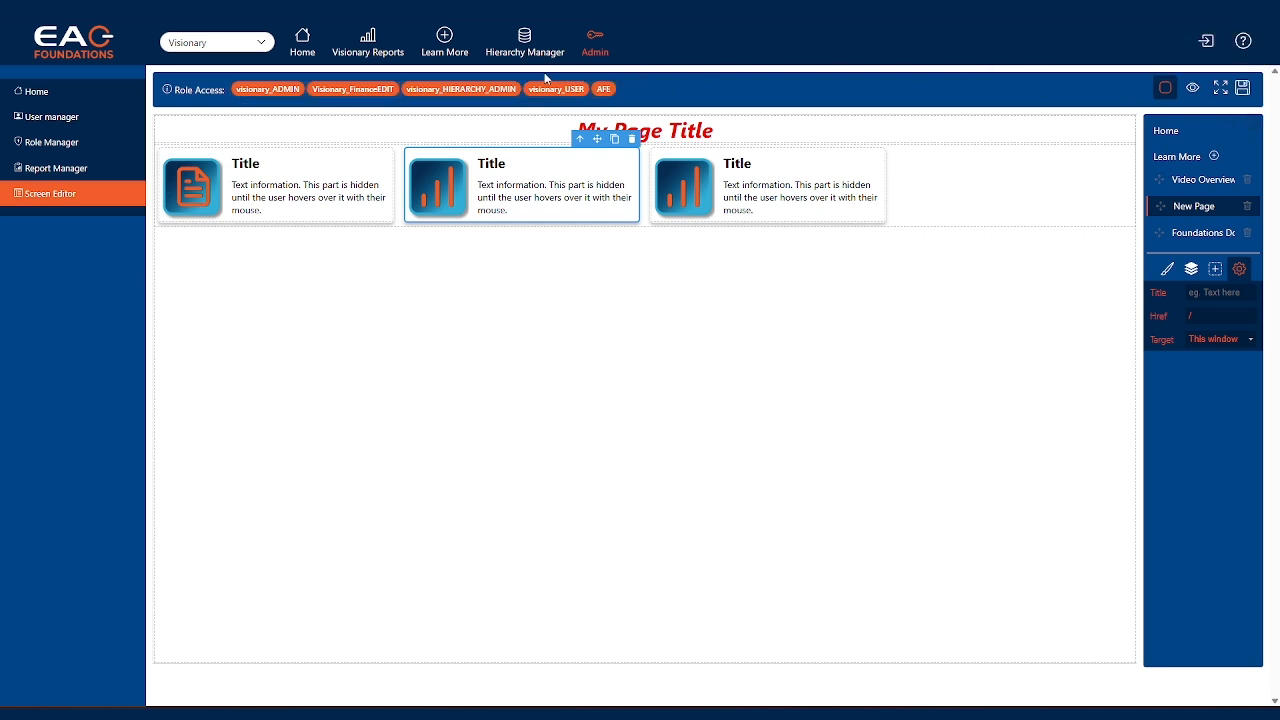
View the saved New Page in the Learn More section and test the first card's hover text and link
click(445, 55)
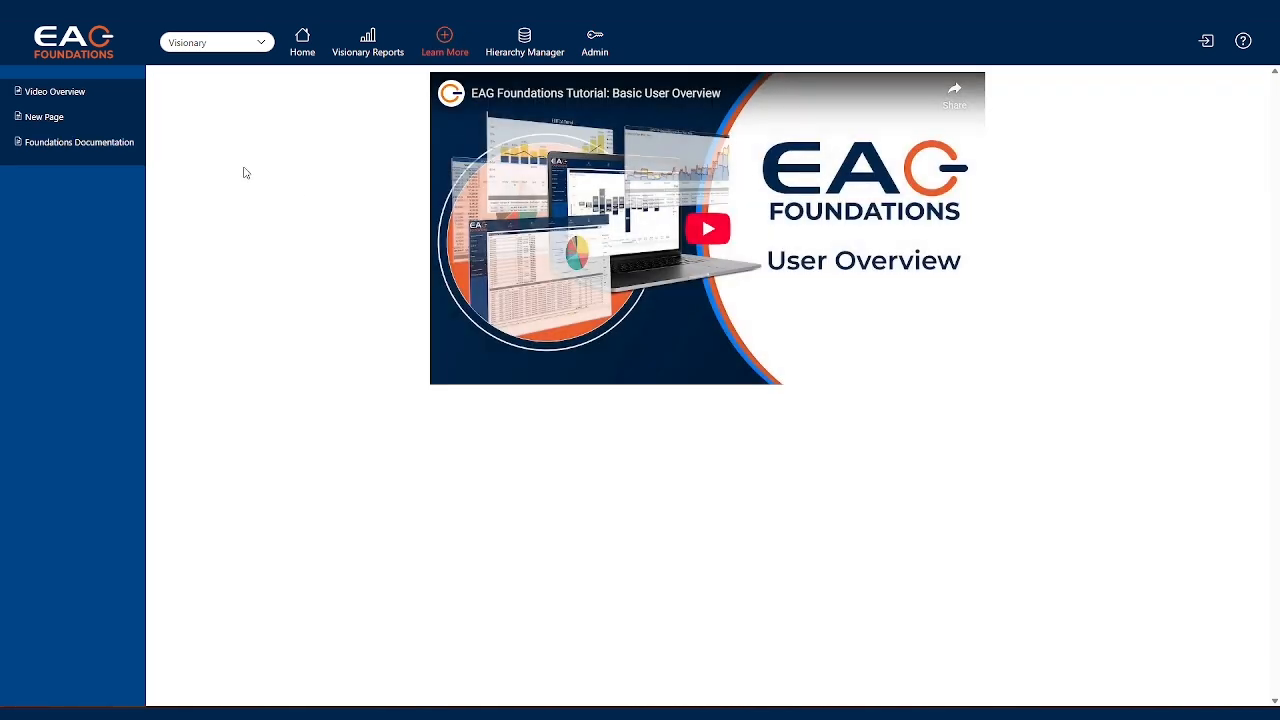
click(41, 120)
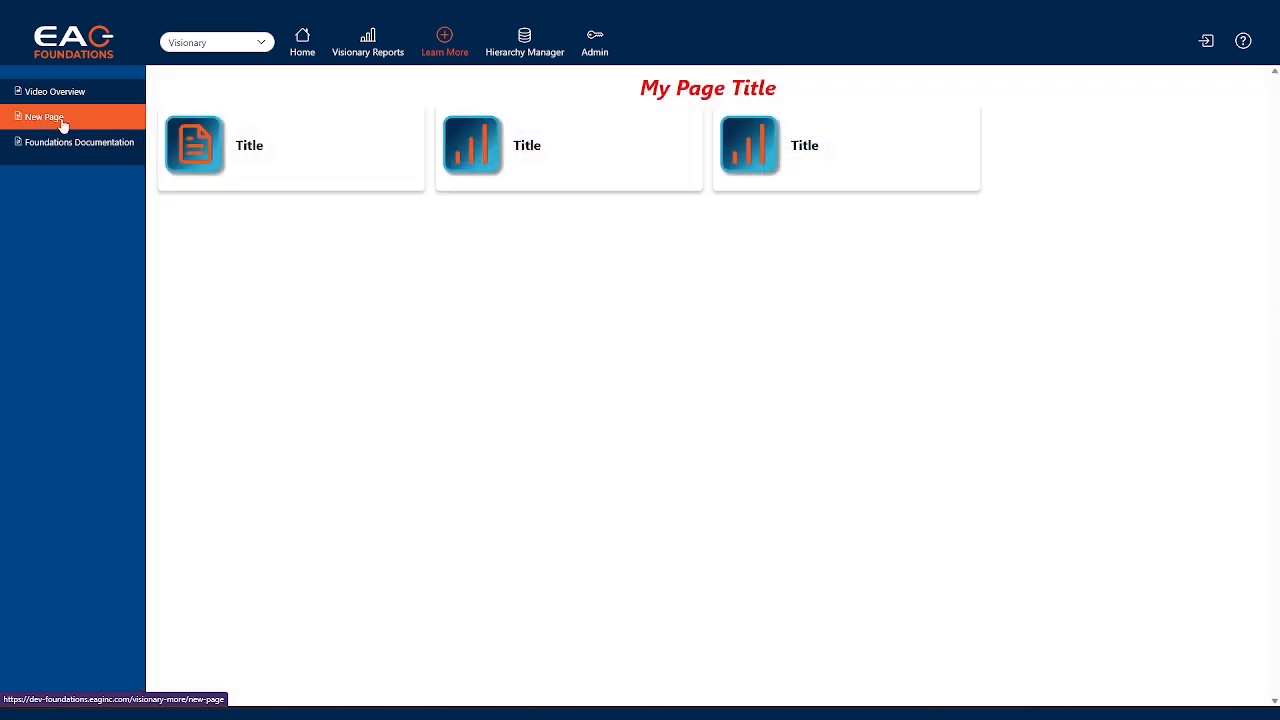
mouse_move(358, 135)
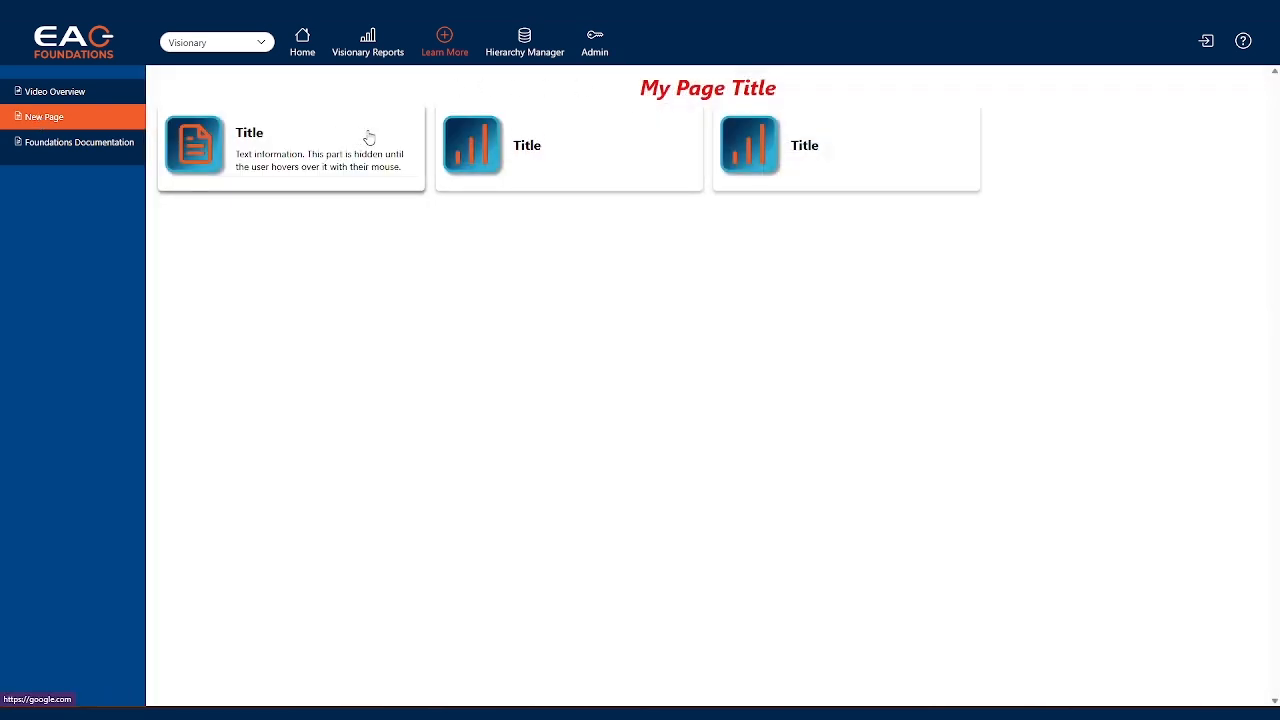
click(369, 137)
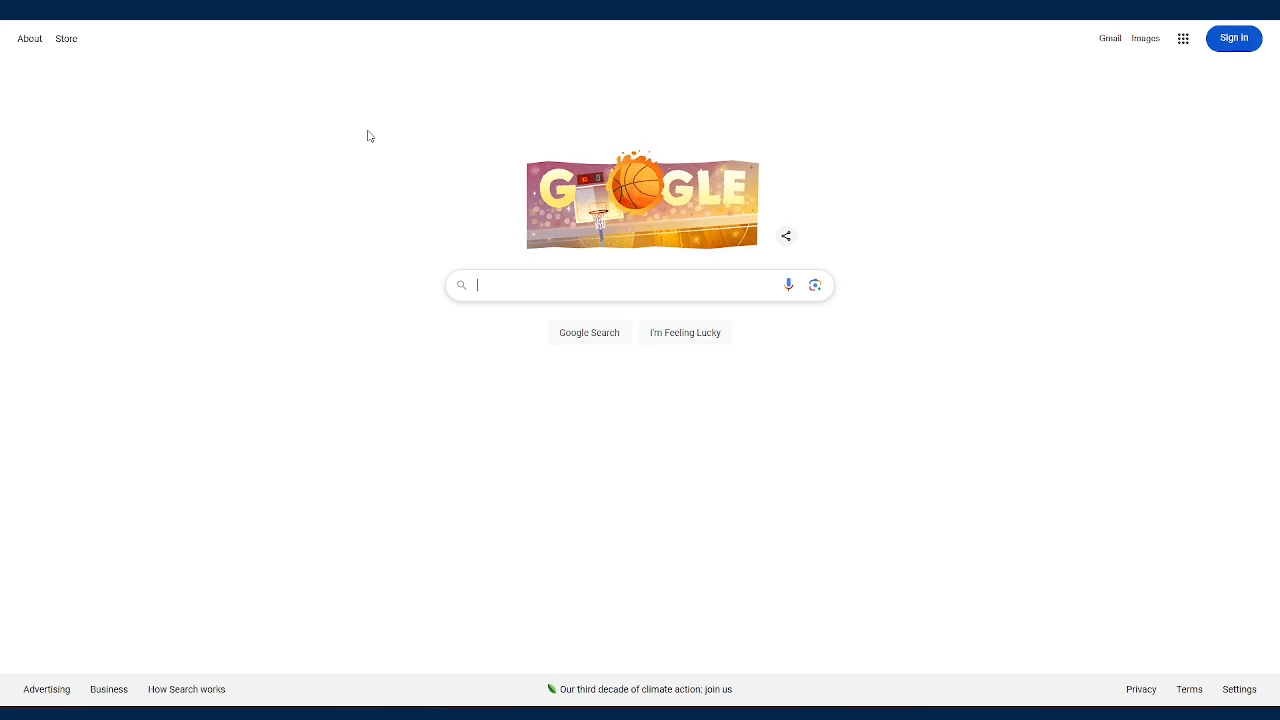